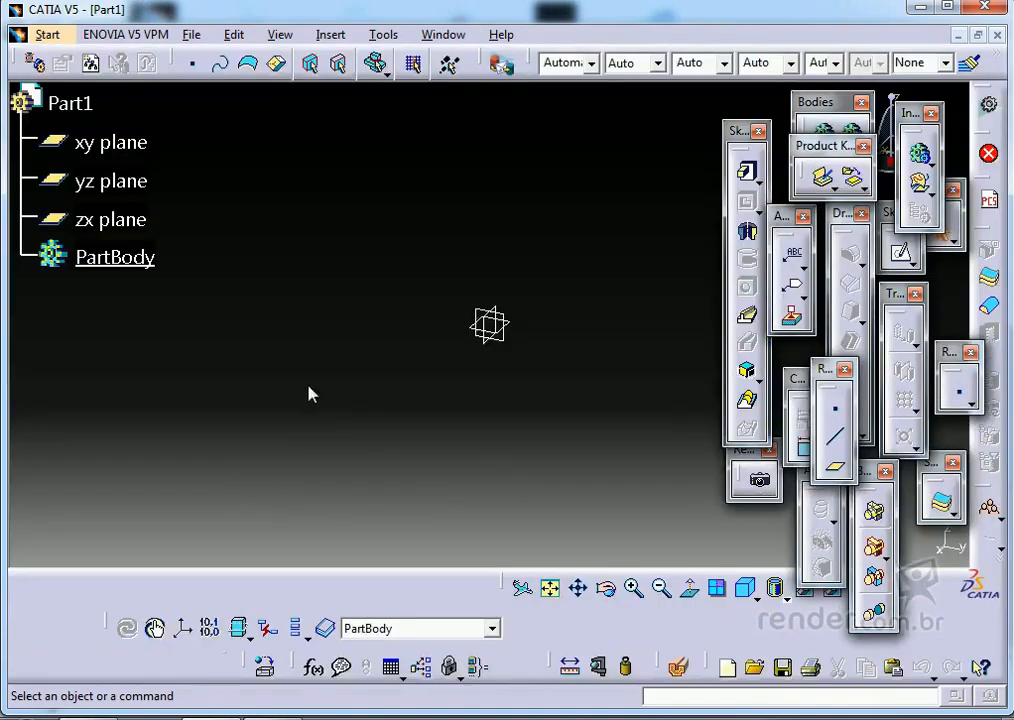
- Move the Annotations toolbar clear of the others and close the Product Knowledge, Bodies and Insert toolbars
left_click_drag(780, 215, 668, 145)
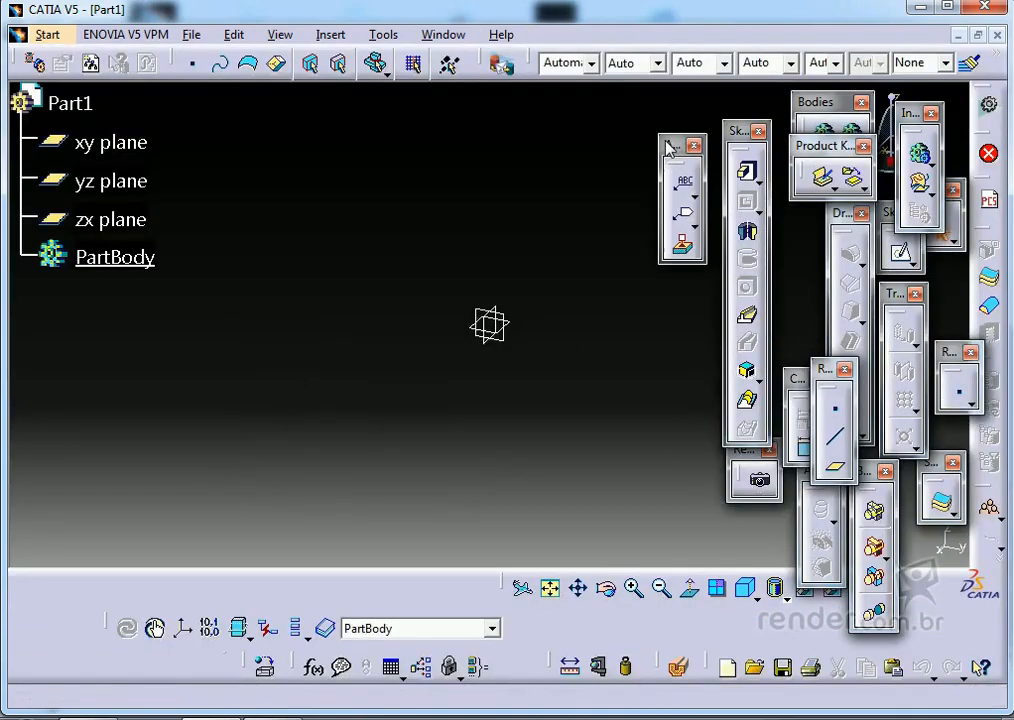
left_click_drag(784, 201, 767, 241)
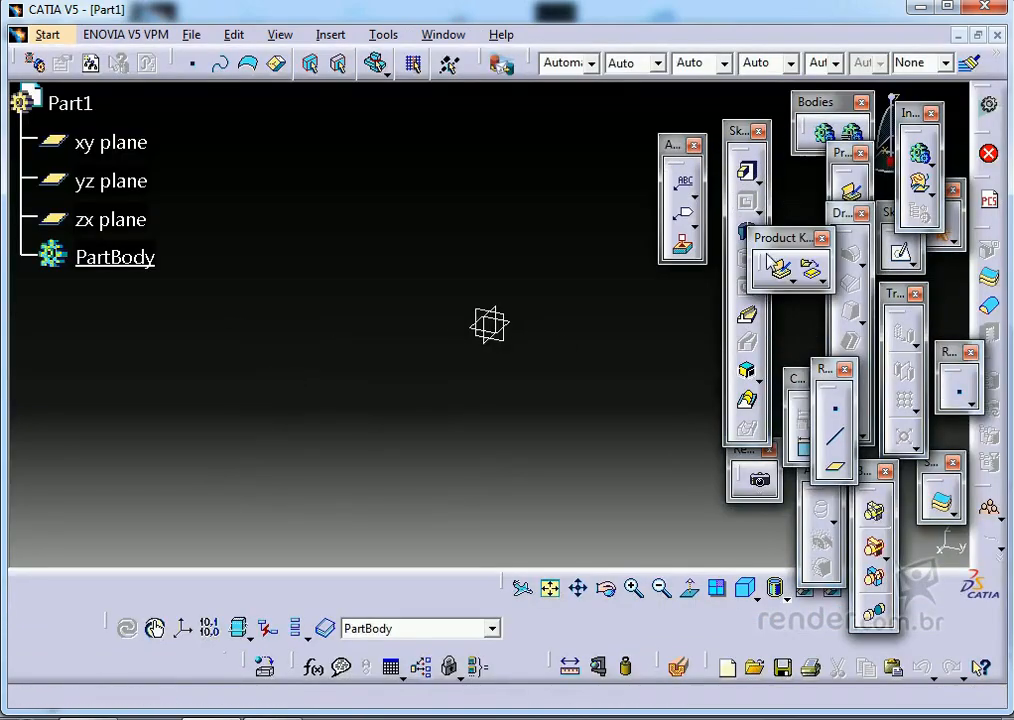
left_click(819, 240)
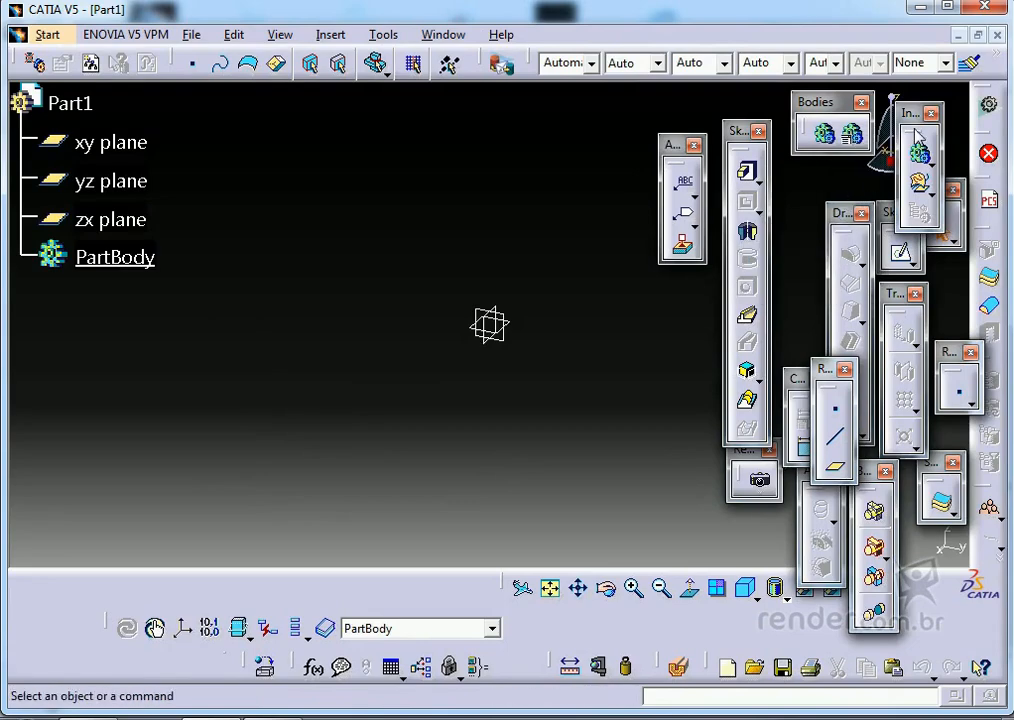
left_click(861, 102)
left_click(932, 113)
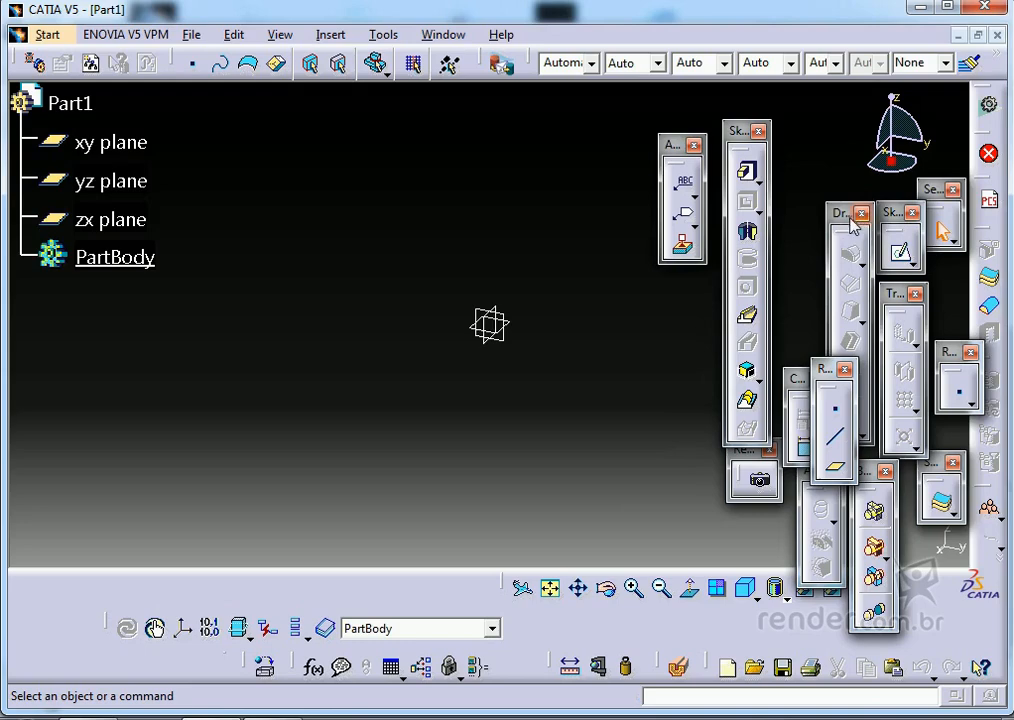
- Rearrange the remaining floating toolbars to clear overlaps, including the dress-up, reference element, constraint, sketch-based feature, render and annotation toolbars
left_click_drag(845, 212, 847, 147)
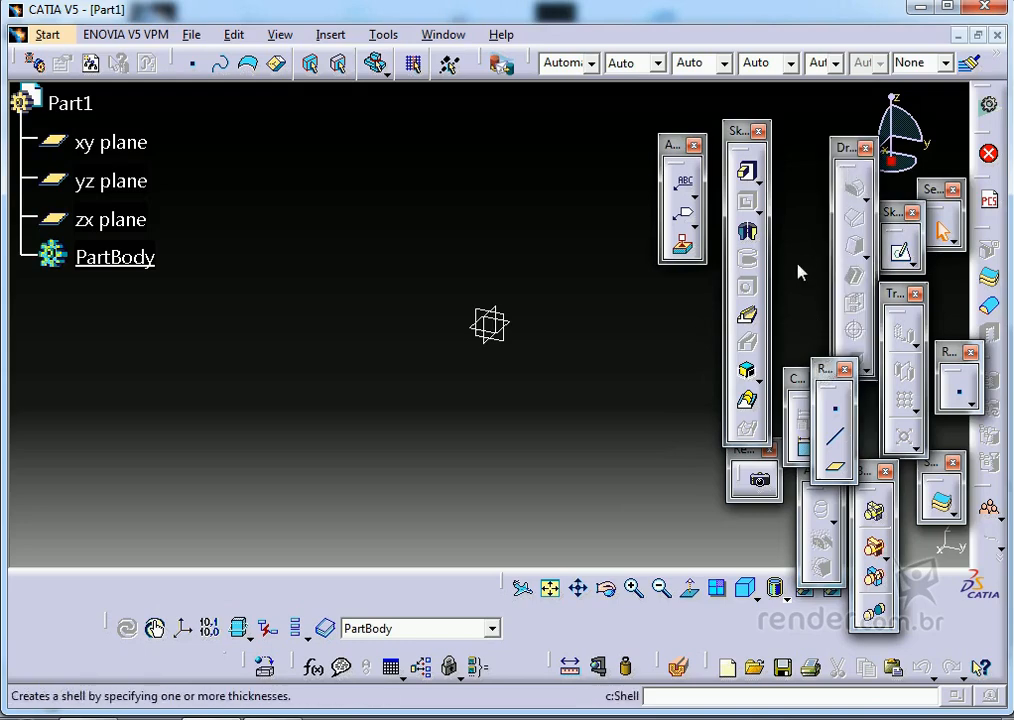
left_click_drag(823, 370, 801, 201)
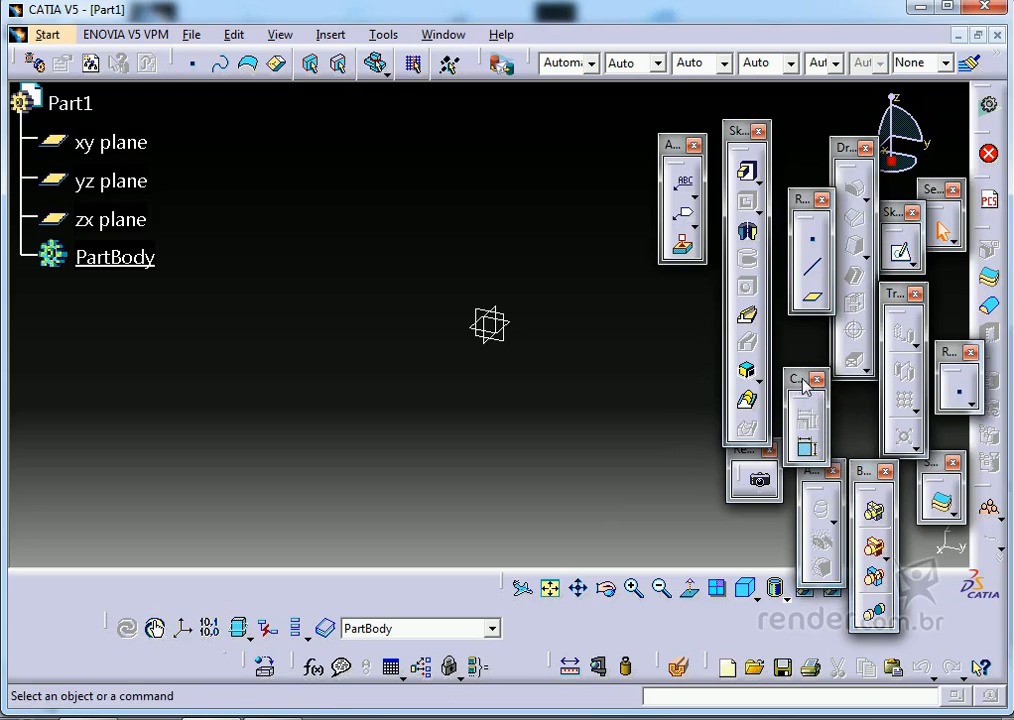
left_click_drag(812, 382, 870, 387)
left_click_drag(804, 200, 811, 165)
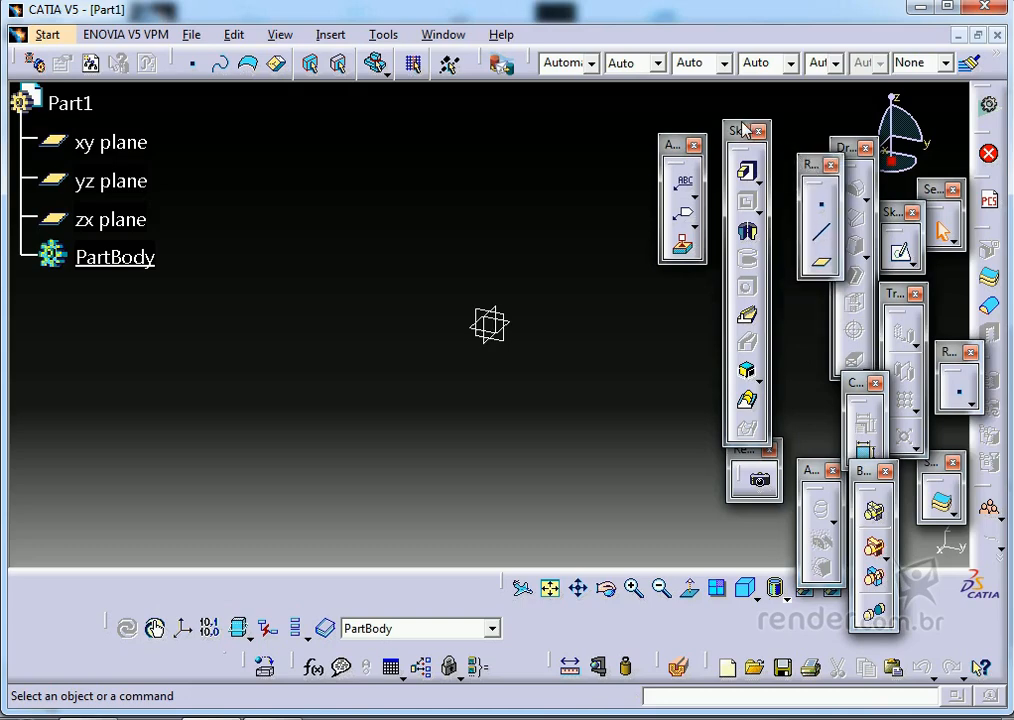
left_click_drag(744, 128, 784, 202)
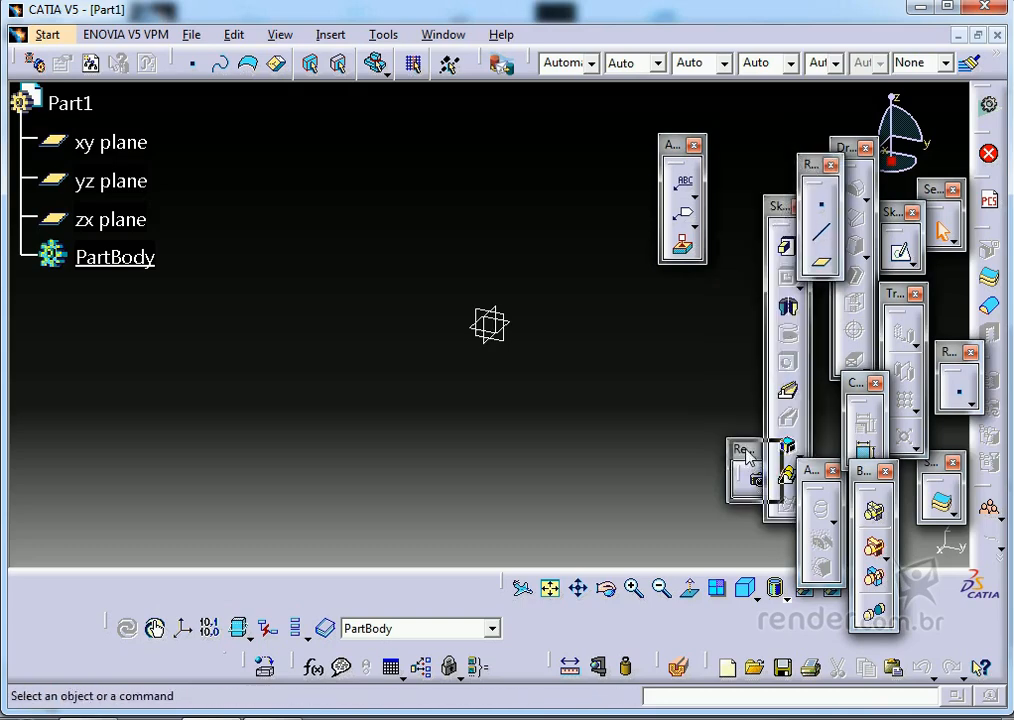
left_click_drag(748, 455, 750, 506)
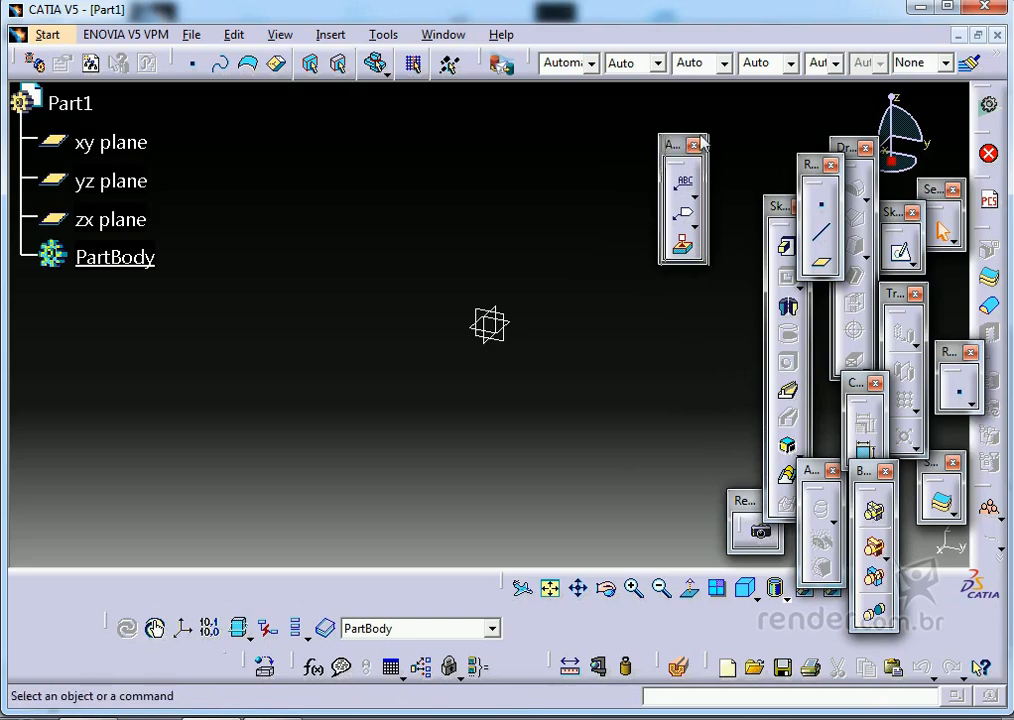
left_click_drag(700, 143, 731, 143)
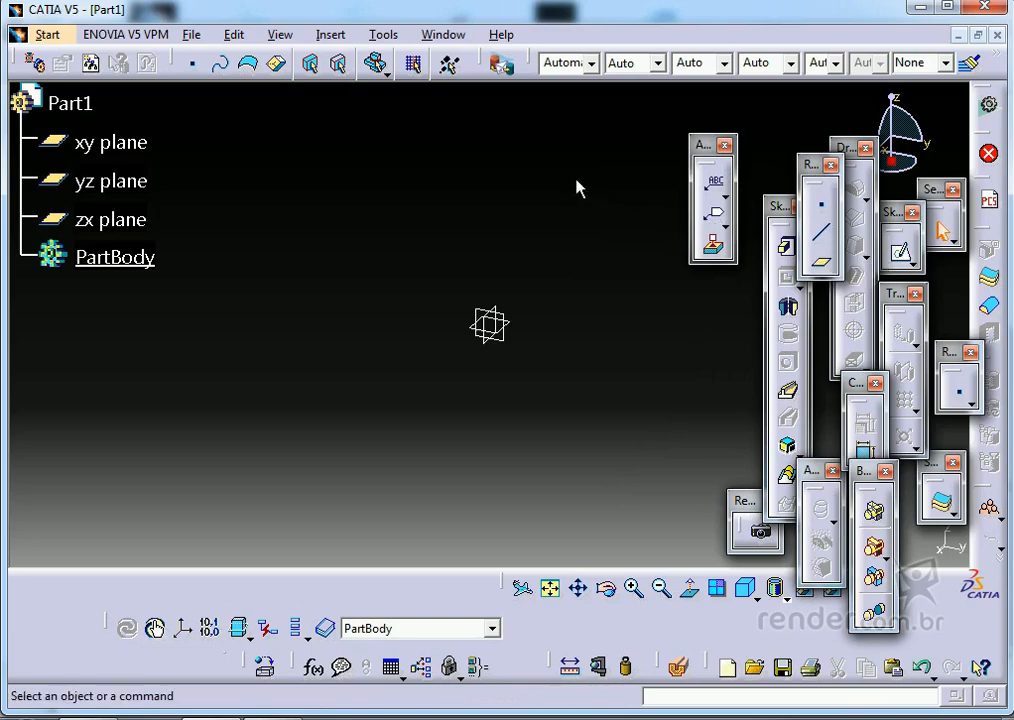
- Sketch a centered rectangle on the xy plane with its center at the origin and exit the sketch
left_click(902, 252)
left_click(147, 146)
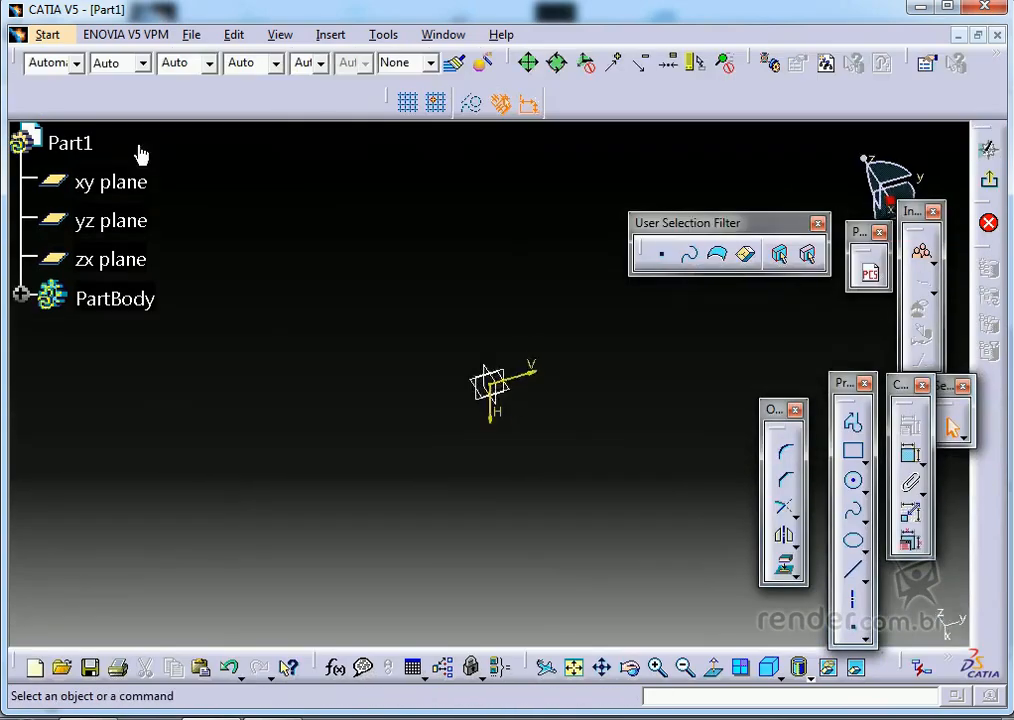
left_click_drag(857, 455, 969, 469)
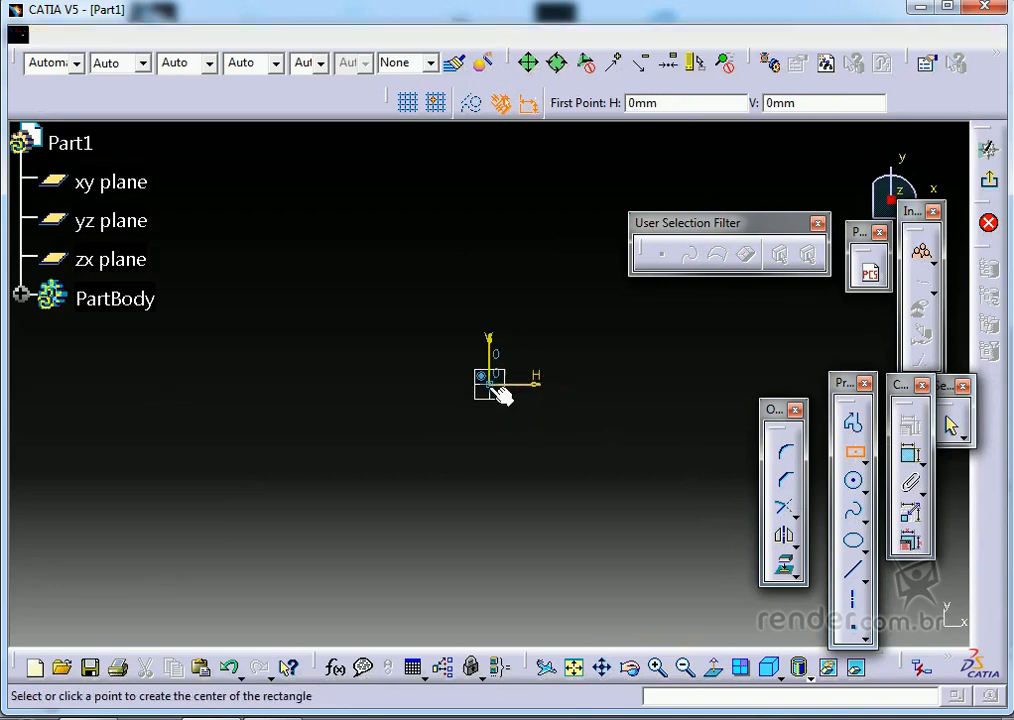
left_click(495, 388)
left_click(629, 477)
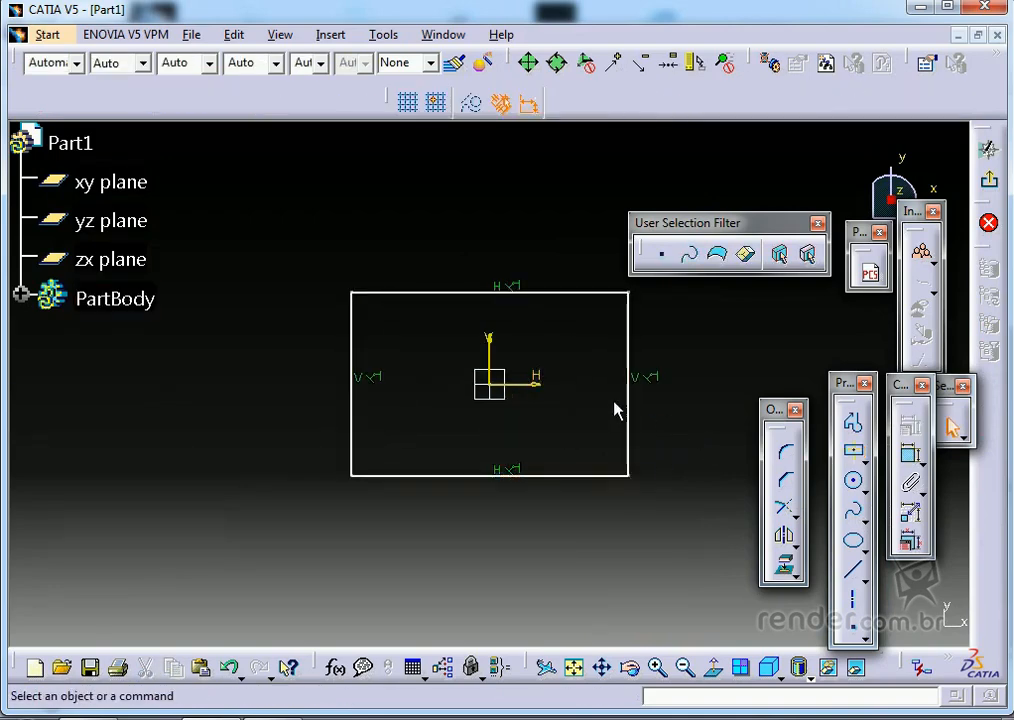
middle_click(588, 364)
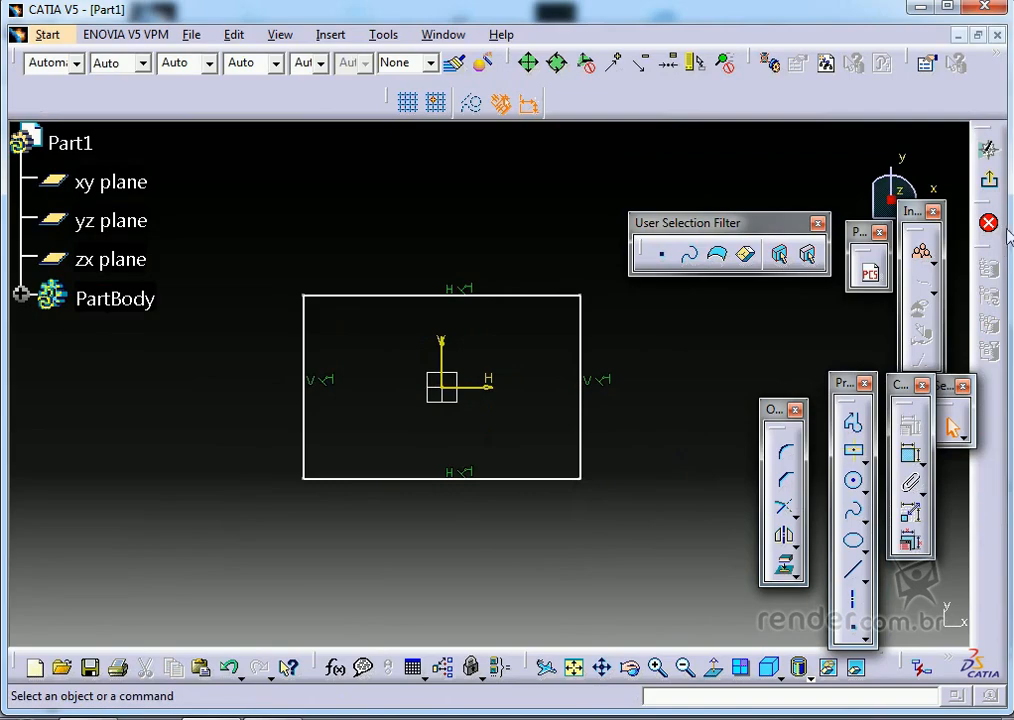
left_click(988, 178)
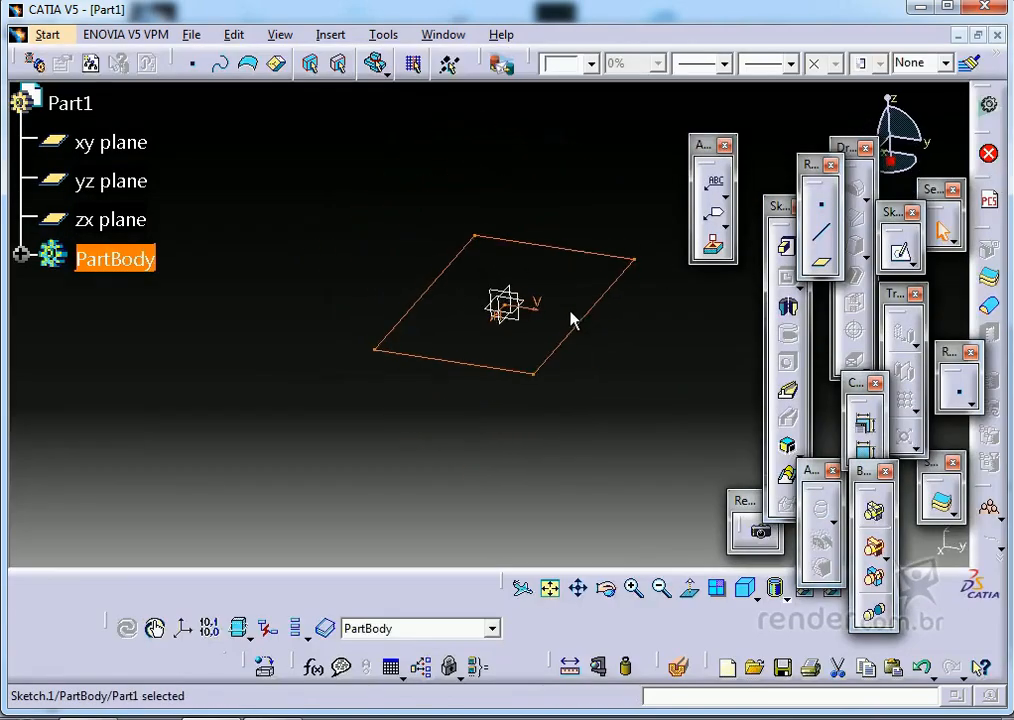
- Try a pad of the rectangle sketch with a length of 40 mm and preview it
middle_click_drag(570, 319, 508, 367)
left_click_drag(815, 165, 843, 158)
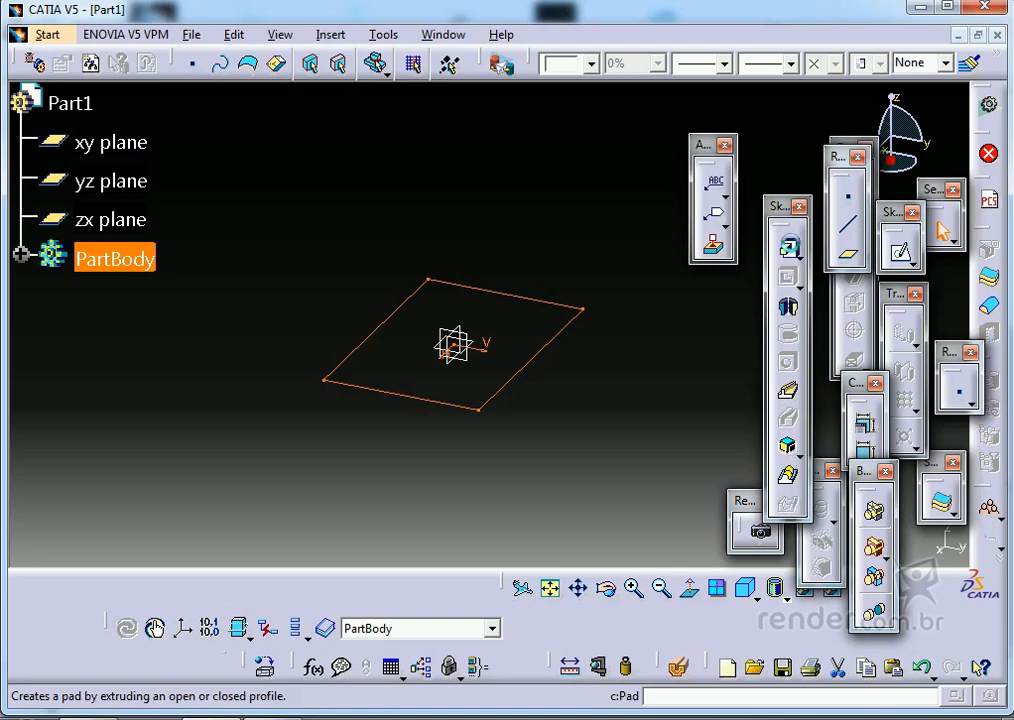
left_click(790, 250)
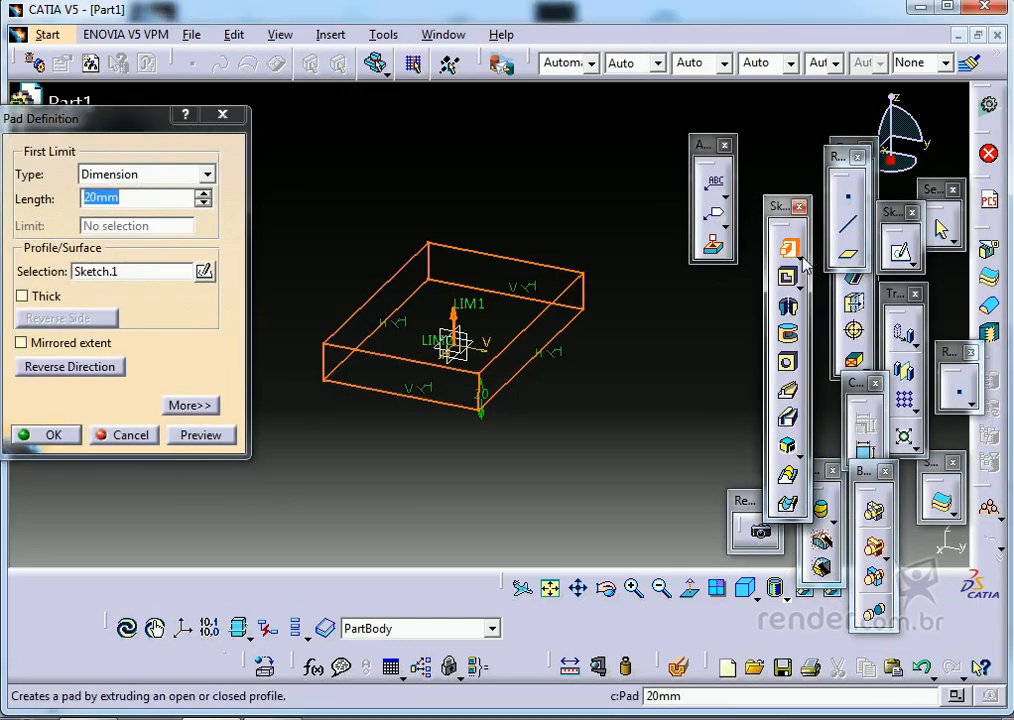
left_click(800, 258)
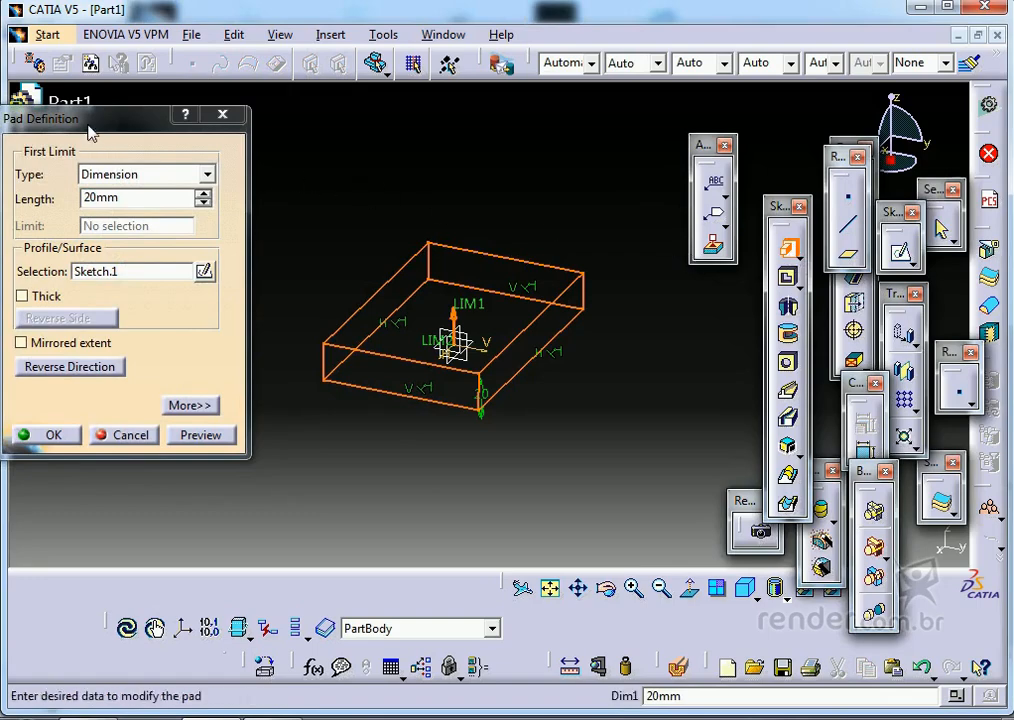
left_click_drag(97, 125, 163, 132)
middle_click_drag(455, 335, 528, 250)
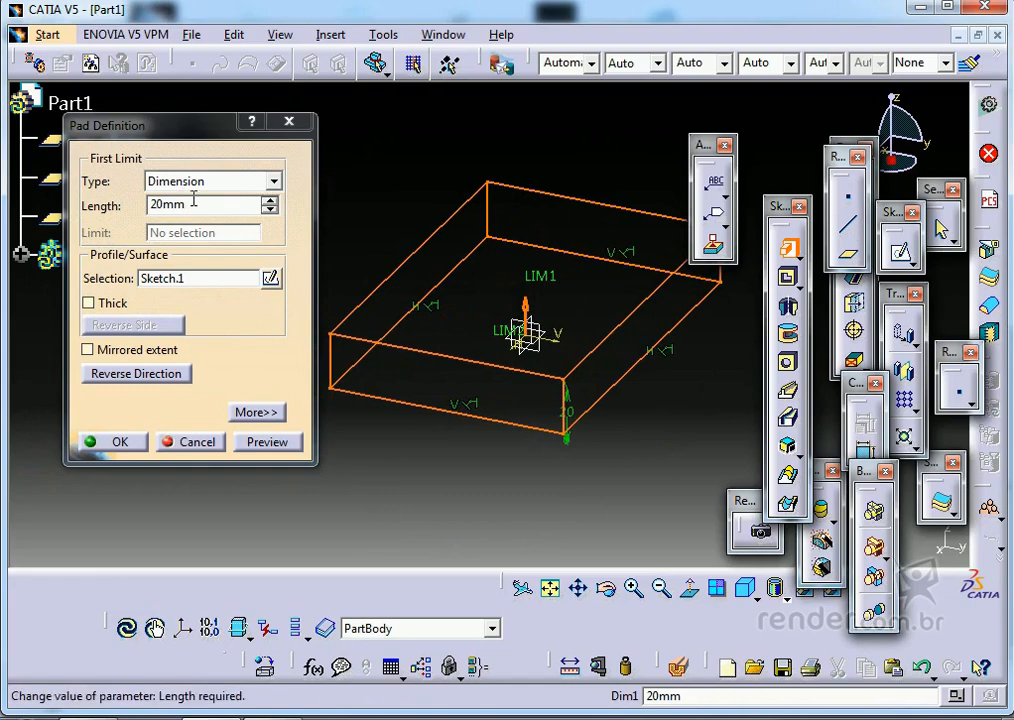
double_click(262, 200)
type("40")
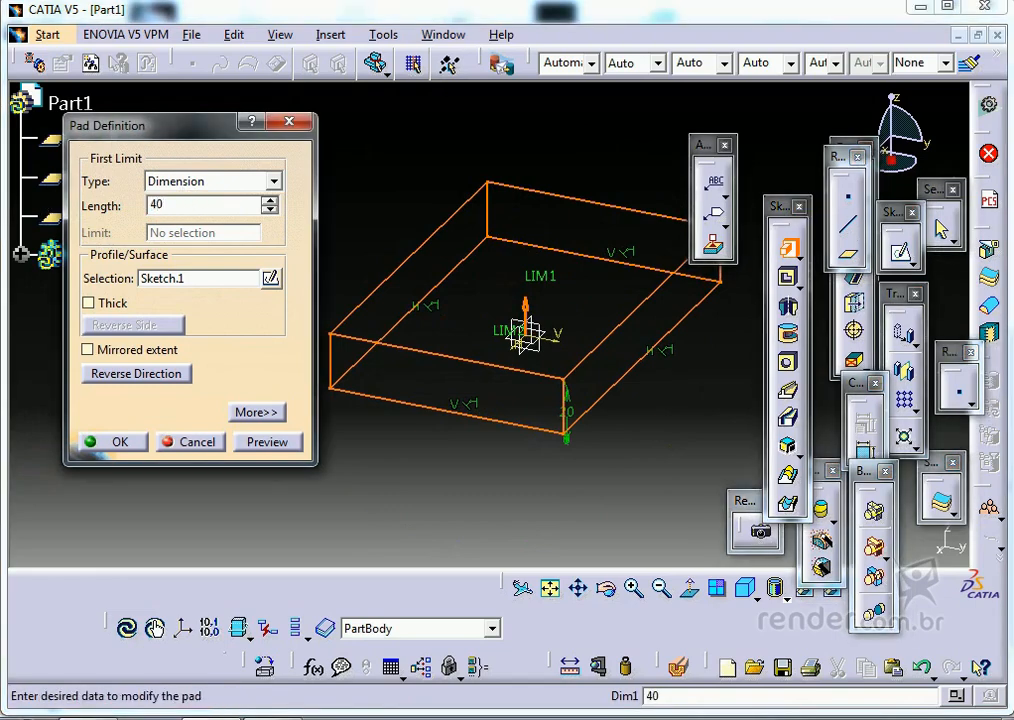
left_click(267, 441)
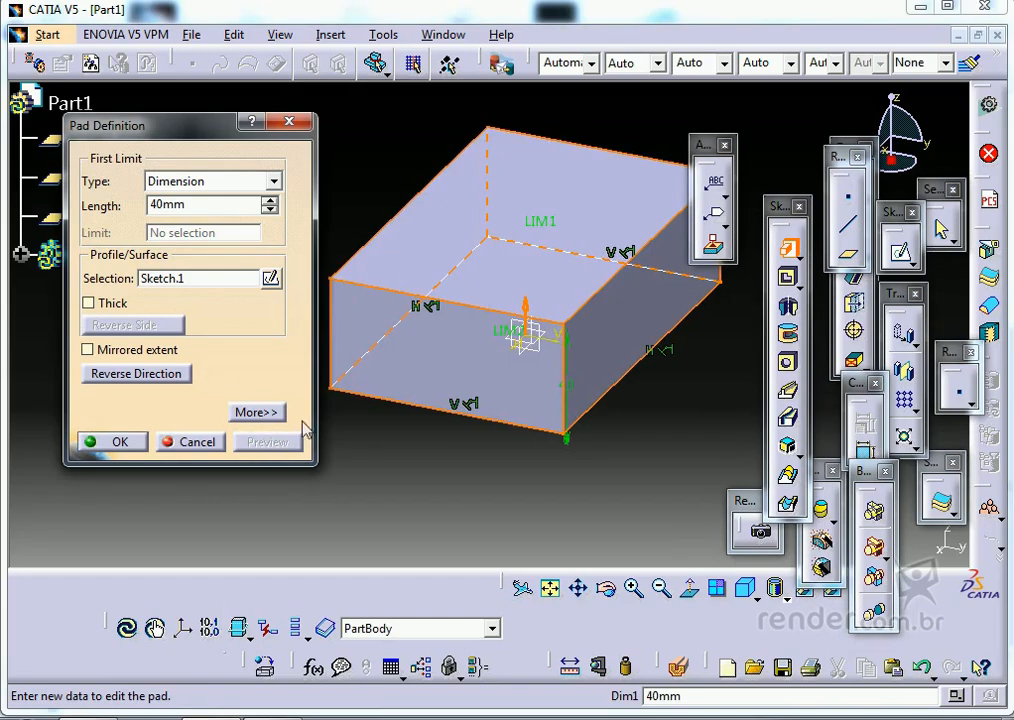
- Look through the available first limit types for the pad, keep Dimension, and cancel the pad definition
left_click(224, 188)
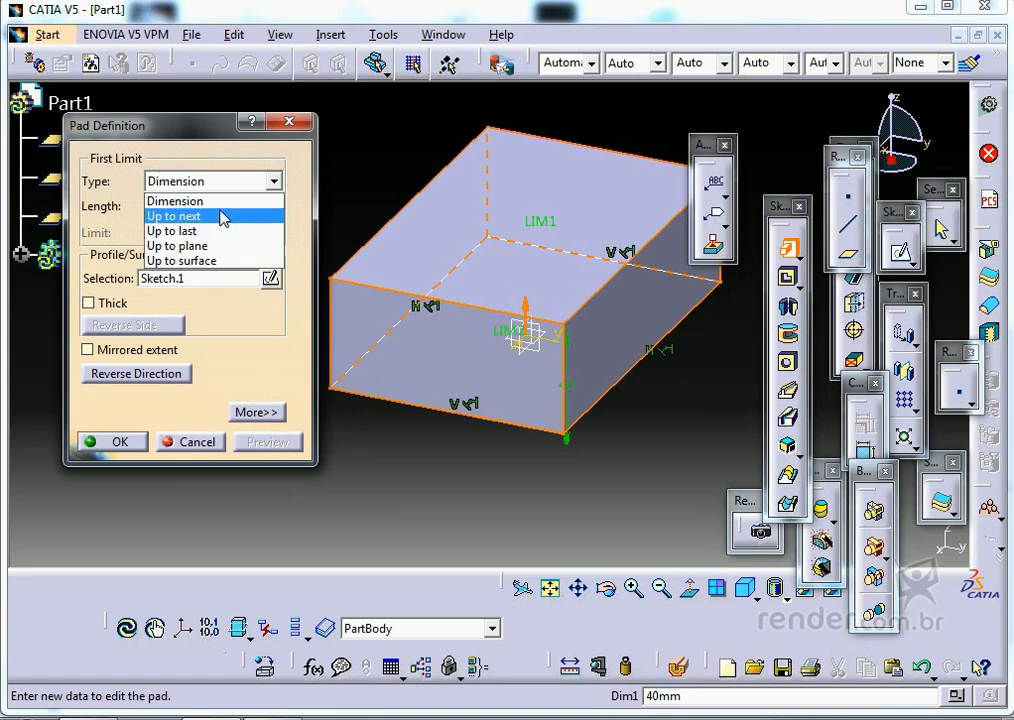
left_click(236, 161)
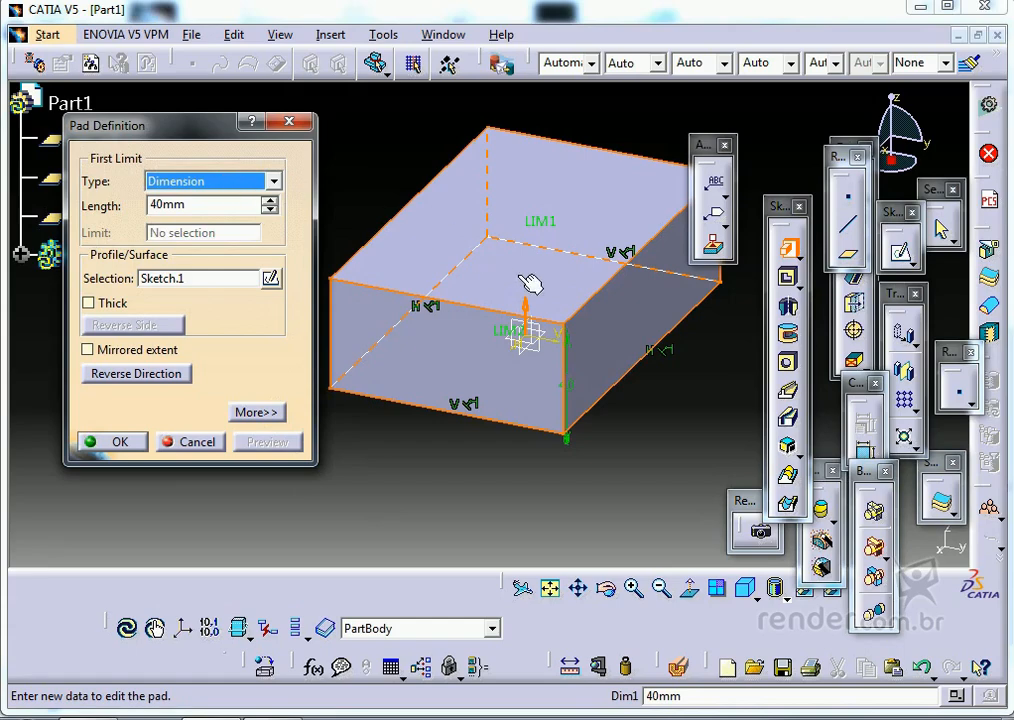
mouse_move(508, 283)
middle_mouse_down()
mouse_move(502, 312)
mouse_move(512, 275)
mouse_move(512, 290)
middle_mouse_up()
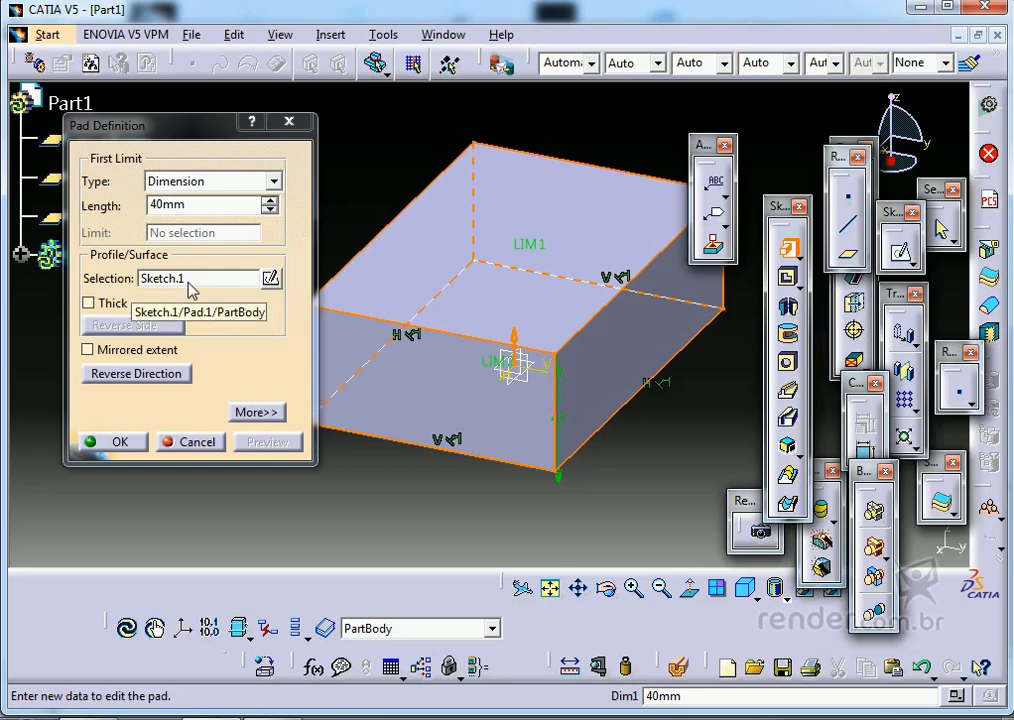
left_click(186, 441)
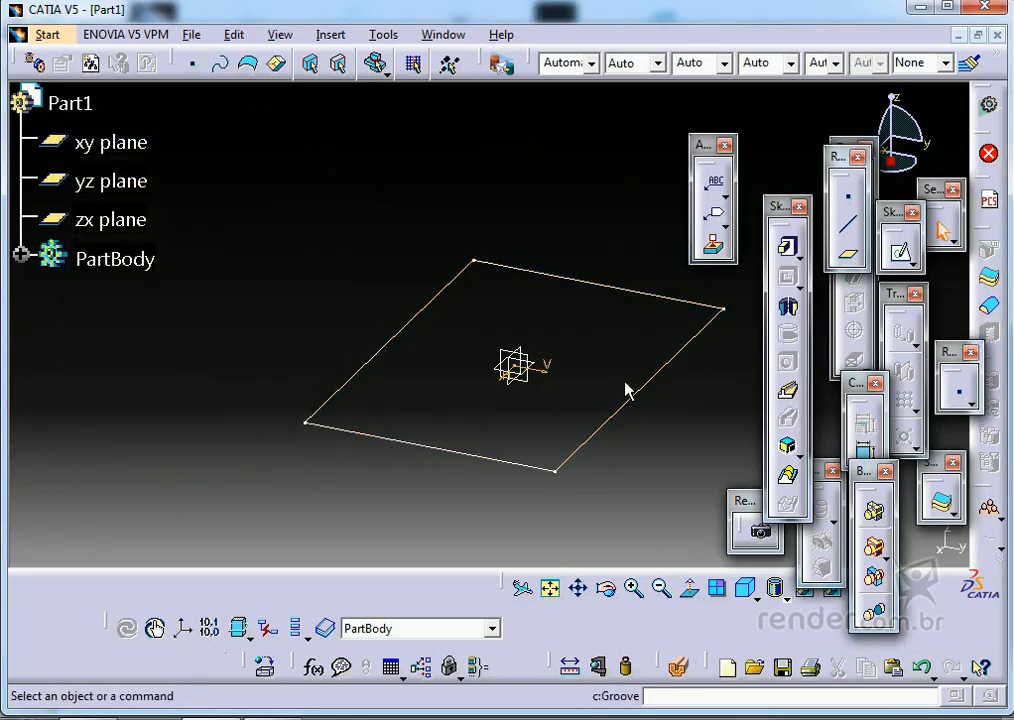
- Start a new pad using the rectangle sketch as profile, with the Dimension limit and a 20 mm length
middle_click_drag(598, 378, 521, 366)
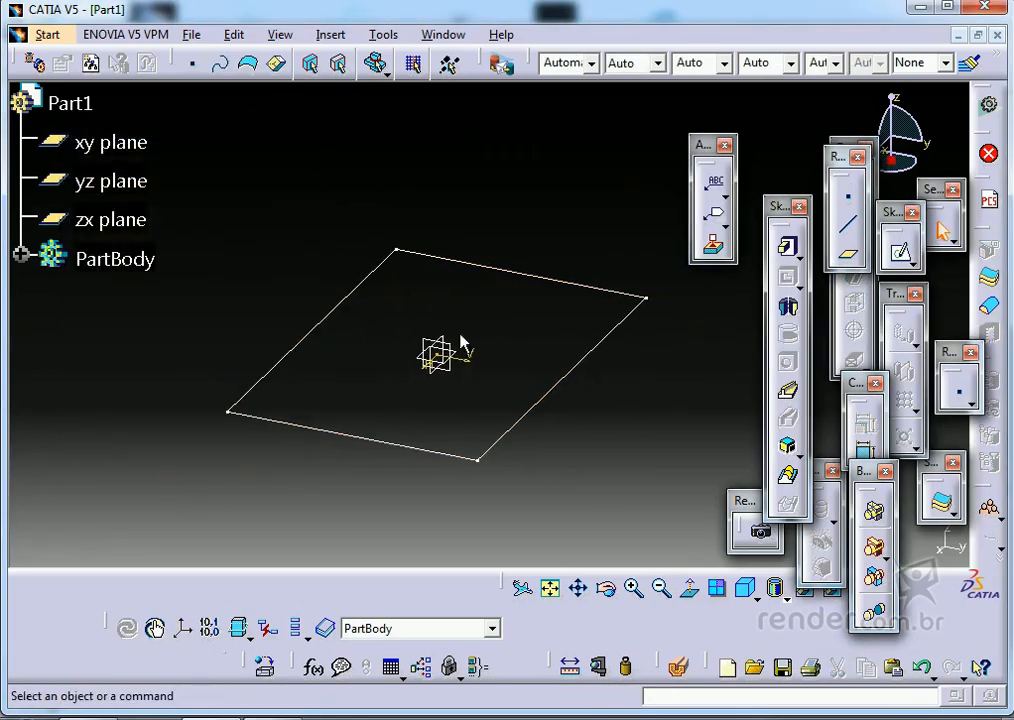
left_click(788, 247)
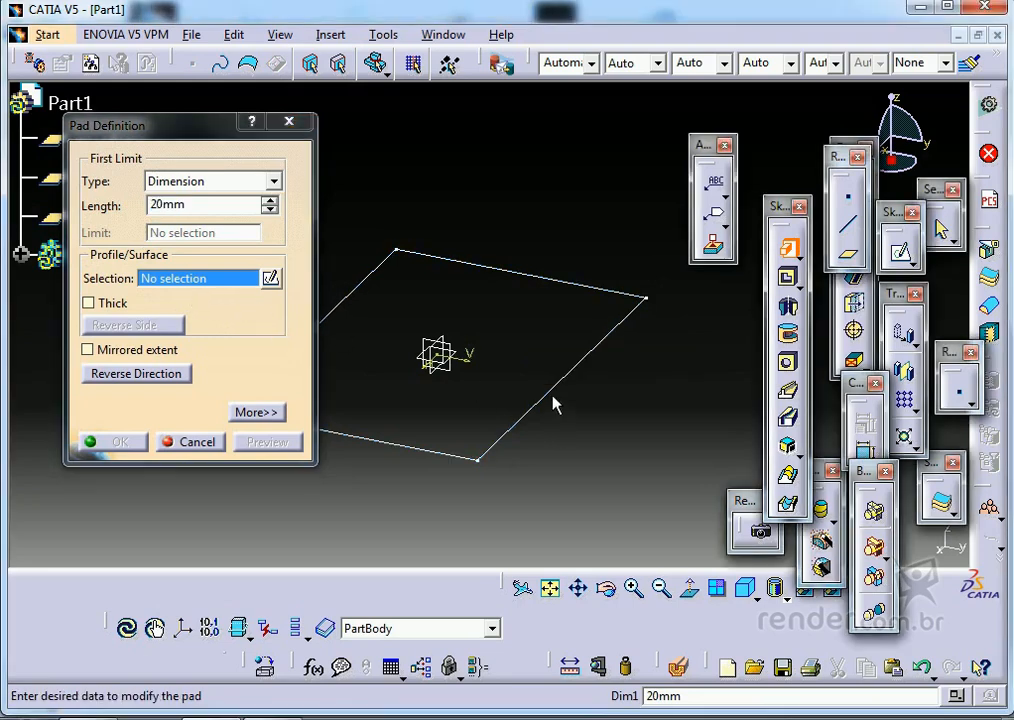
left_click(560, 402)
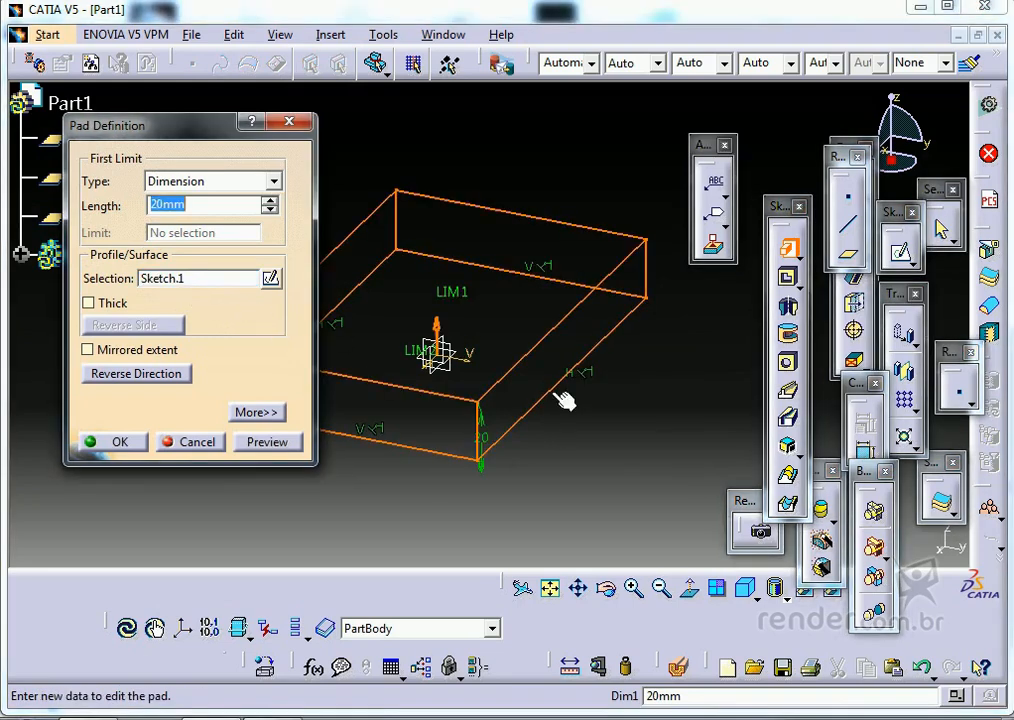
- Enable the Thick option for the pad and preview it as a thin pad with Thickness1 of 1 mm and Thickness2 of 0 mm
left_click(88, 303)
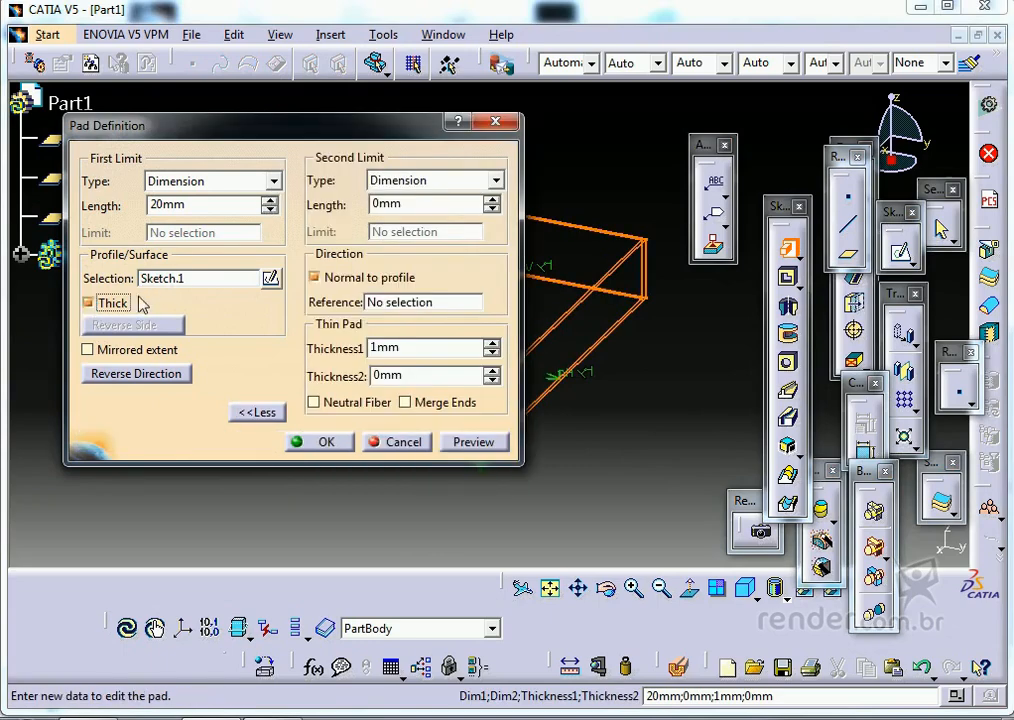
left_click(88, 303)
left_click_drag(281, 127, 242, 269)
left_click(52, 445)
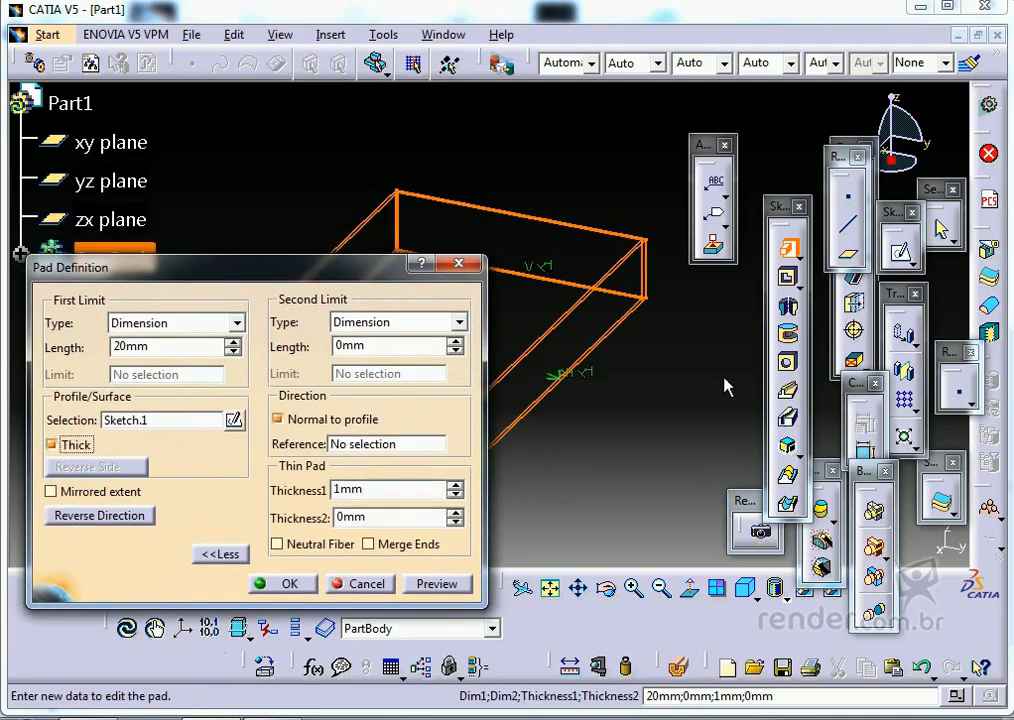
middle_click_drag(667, 287, 523, 336)
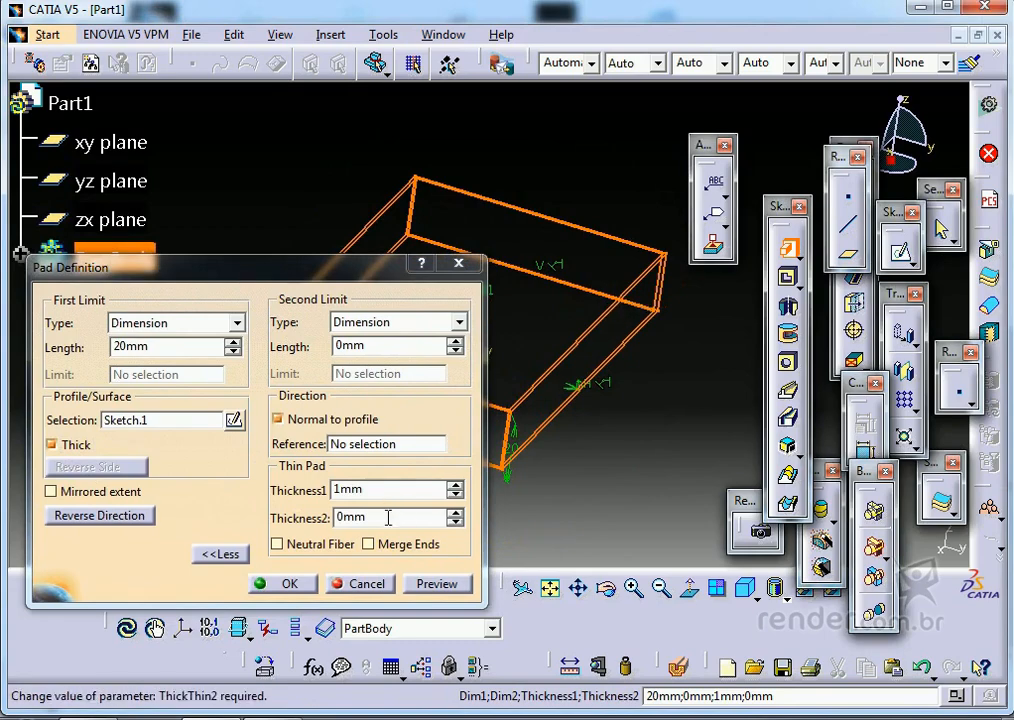
left_click(437, 583)
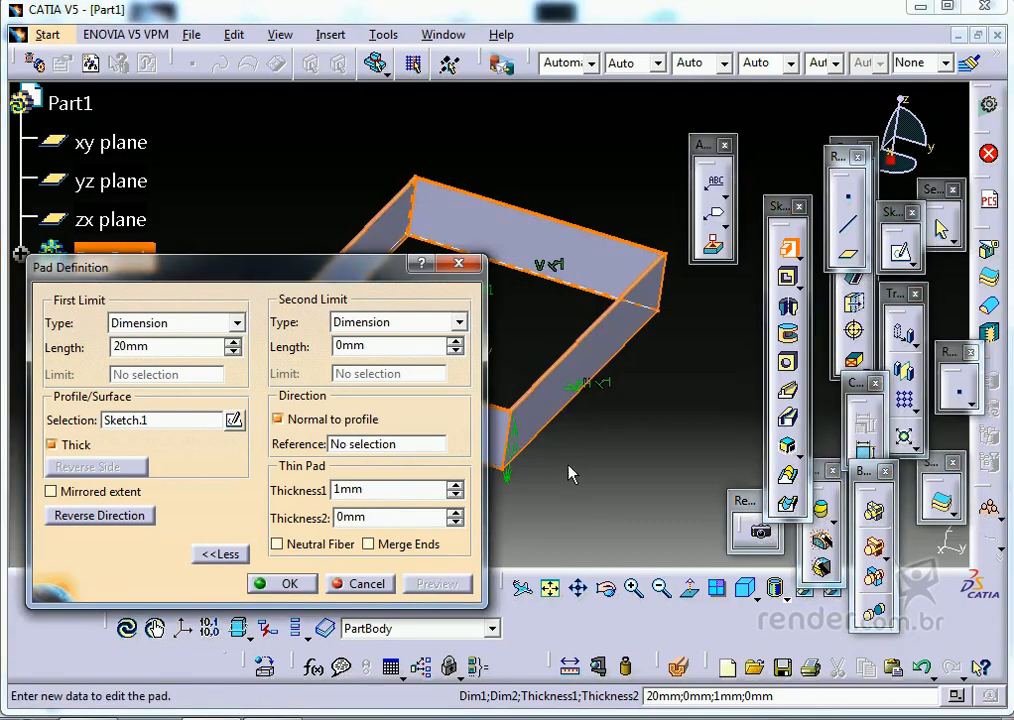
- Examine the thin-walled pad preview and its inner and outer walls from several viewing angles
mouse_move(590, 326)
middle_mouse_down()
mouse_move(575, 398)
mouse_move(590, 275)
middle_mouse_up()
left_click(575, 398)
middle_click_drag(679, 378, 443, 272)
scroll(579, 303, "up", 1)
middle_click_drag(587, 311, 604, 484)
left_click(611, 242)
middle_click_drag(554, 414, 480, 330)
left_click(650, 385)
- Disable the Thick option and try Mirrored extent on the pad, switching it off again
left_click(63, 447)
middle_click_drag(534, 362, 725, 332)
middle_click_drag(602, 340, 575, 246)
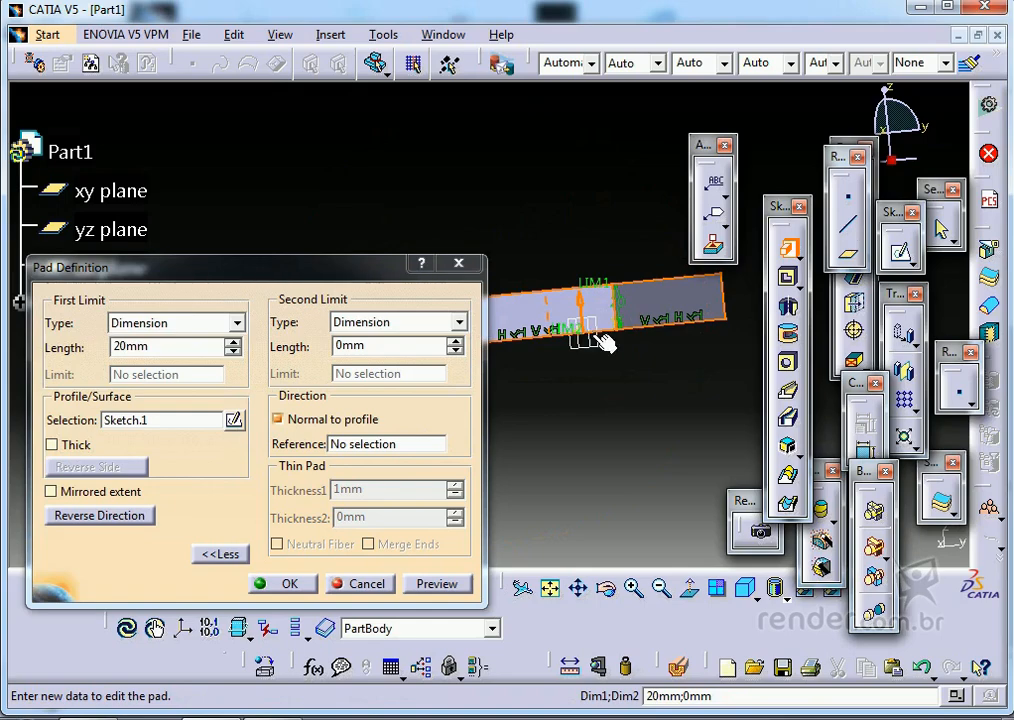
left_click(51, 492)
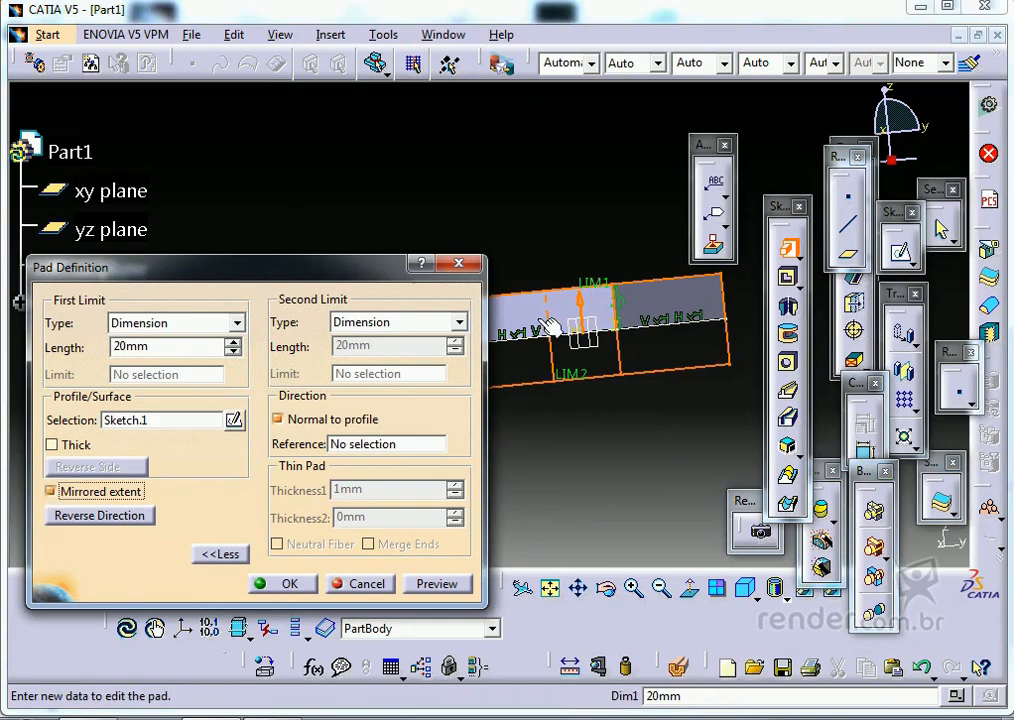
left_click(51, 493)
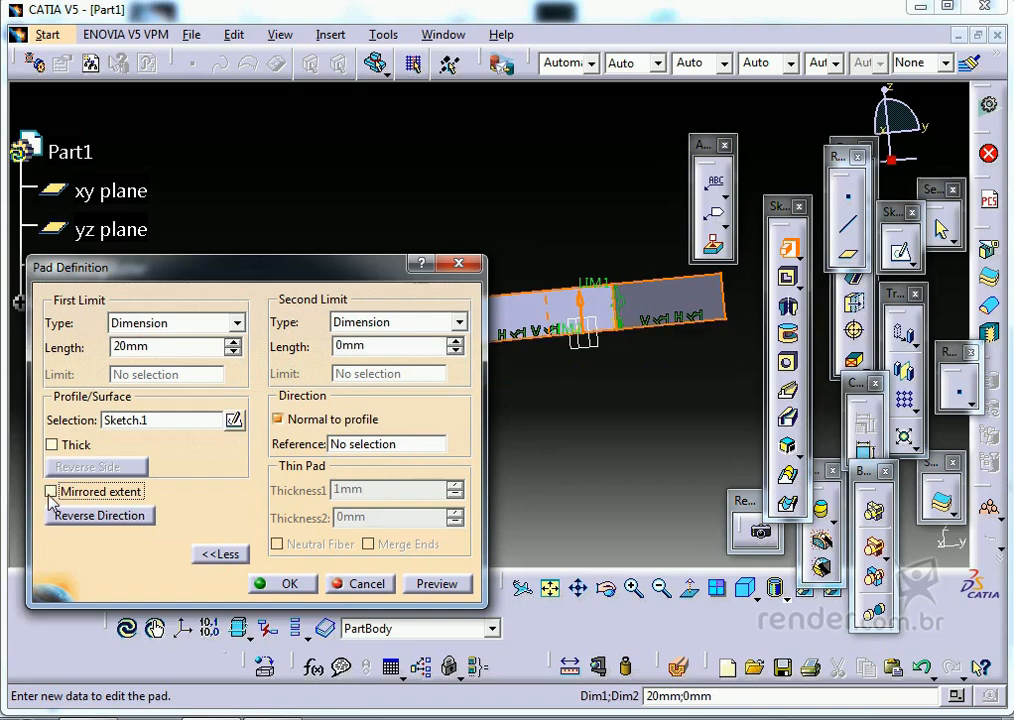
- Reverse the pad's extrusion direction and preview it, restoring the original direction with a second preview
left_click(66, 516)
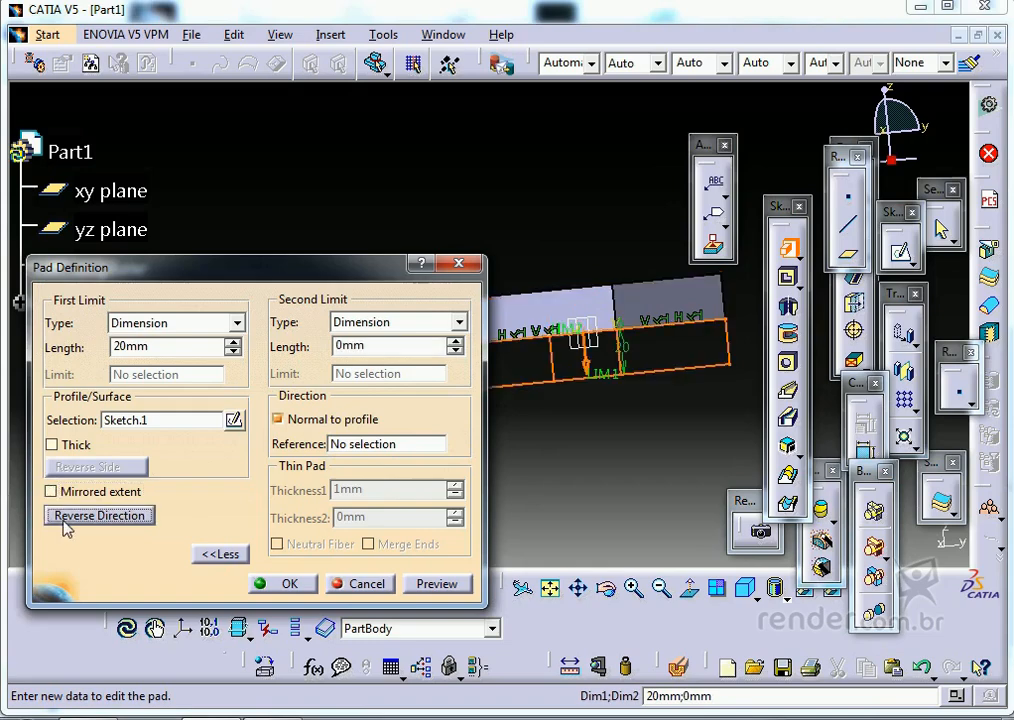
middle_click_drag(622, 421, 600, 388)
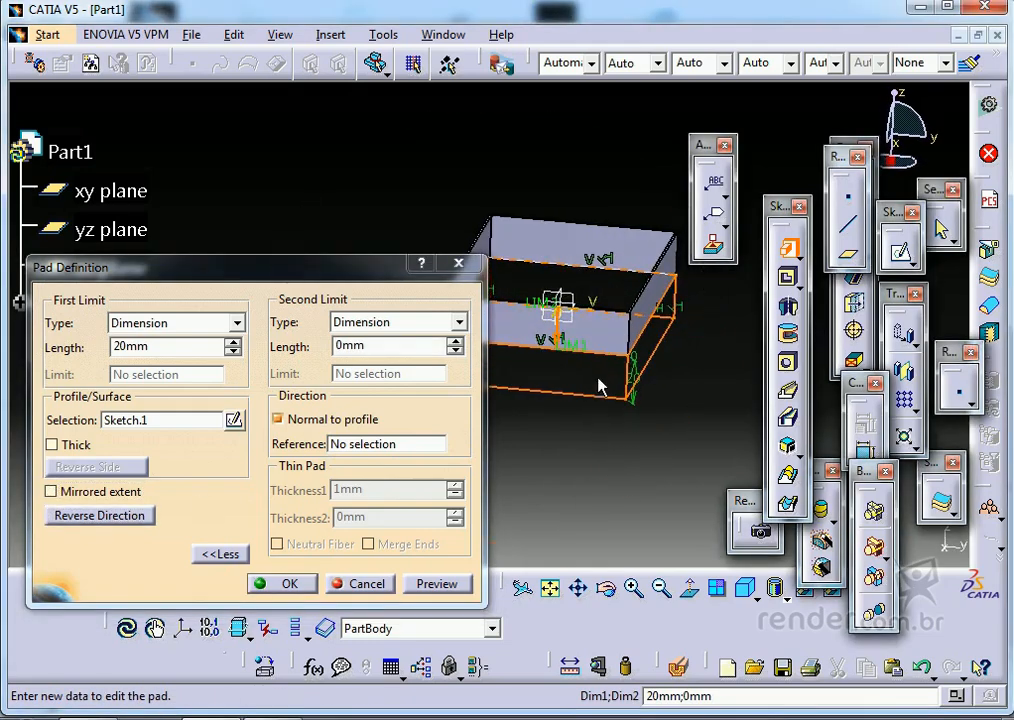
mouse_move(591, 484)
middle_mouse_down()
mouse_move(640, 484)
mouse_move(593, 475)
middle_mouse_up()
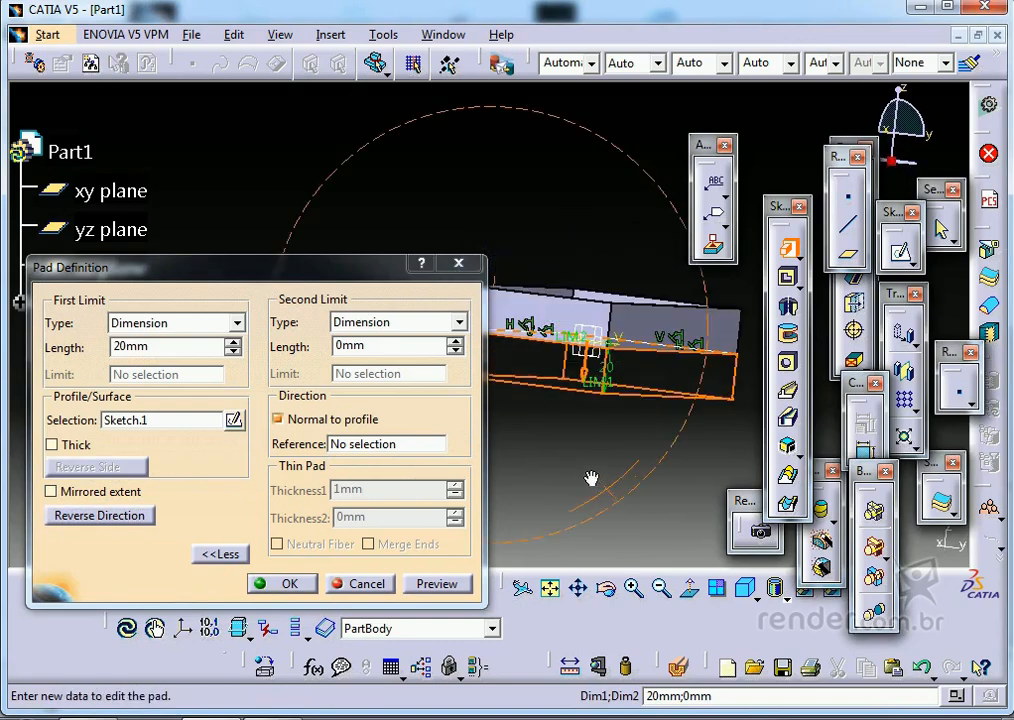
left_click(428, 587)
mouse_move(554, 414)
middle_mouse_down()
mouse_move(543, 437)
mouse_move(414, 437)
middle_mouse_up()
left_click(72, 517)
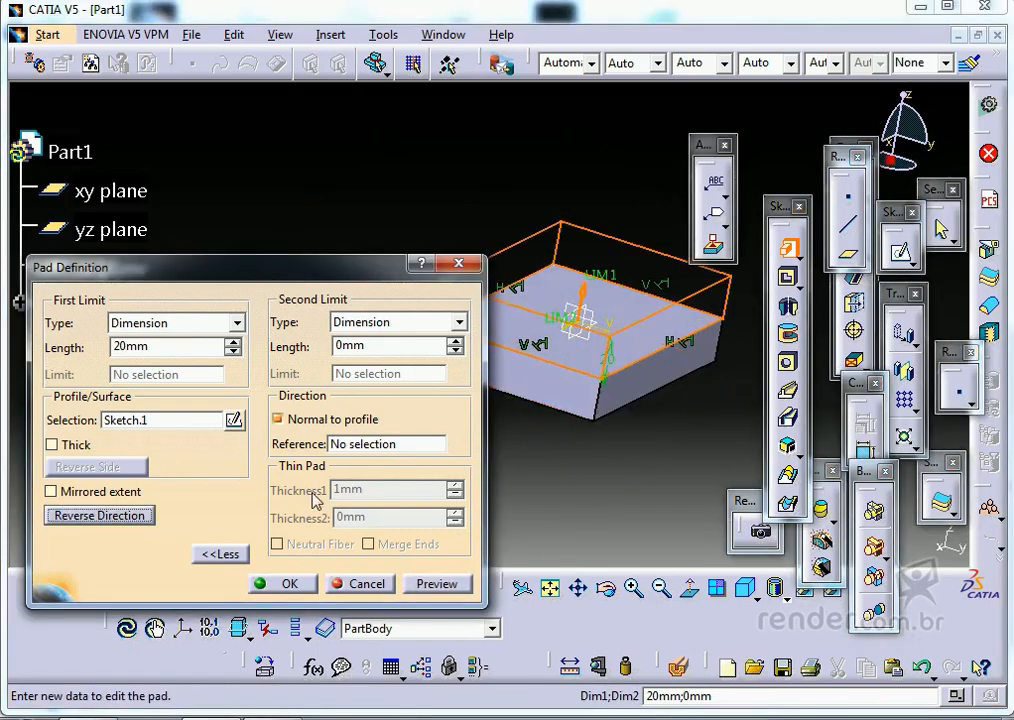
left_click(420, 586)
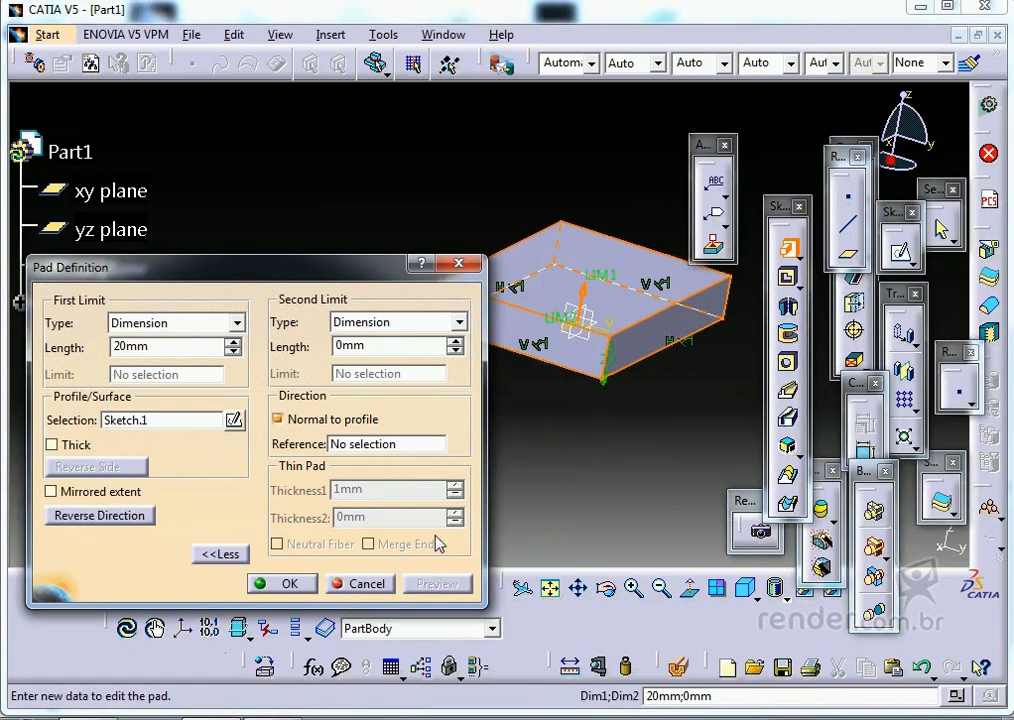
middle_click_drag(676, 350, 652, 358)
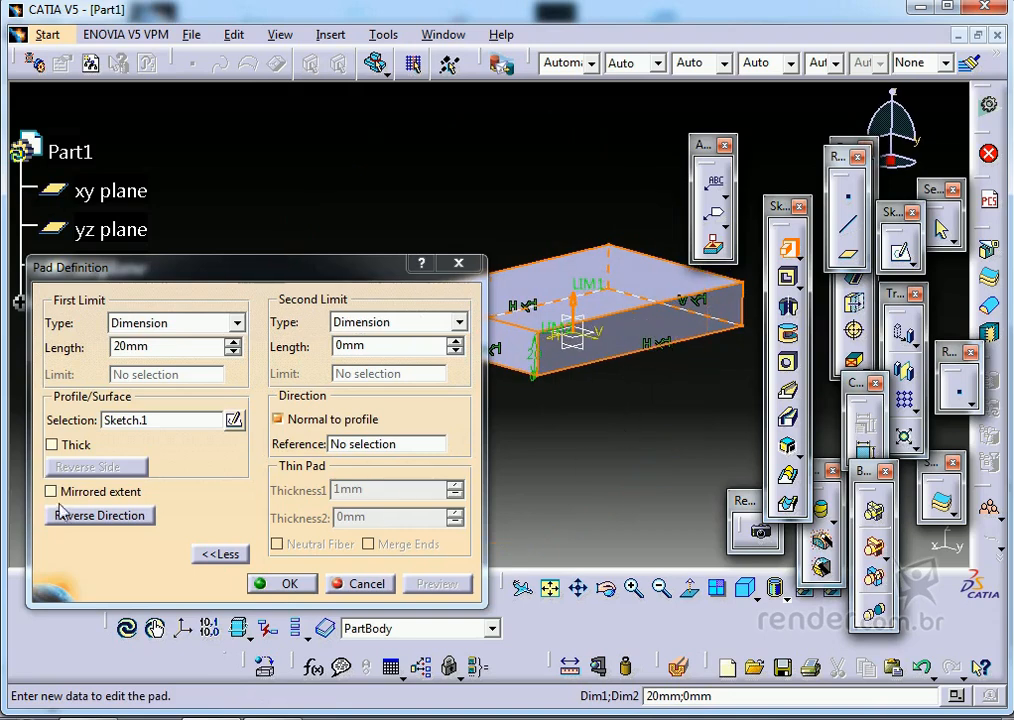
- Set the pad's second limit length to 5 mm and inspect the extension on the opposite side of the sketch
left_click(425, 345)
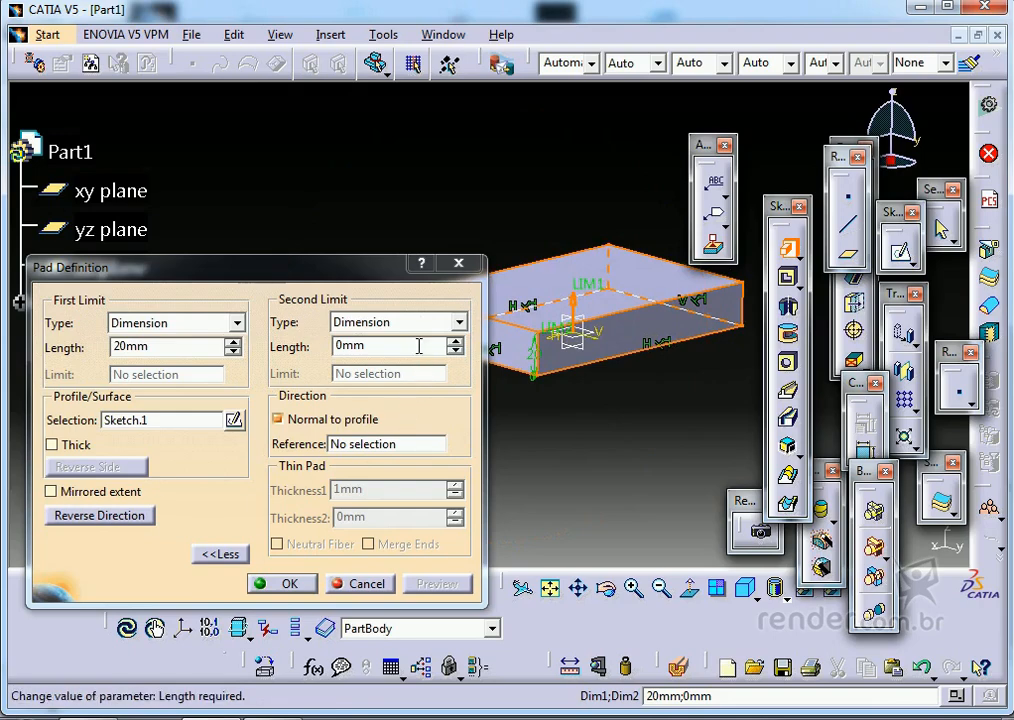
type("5")
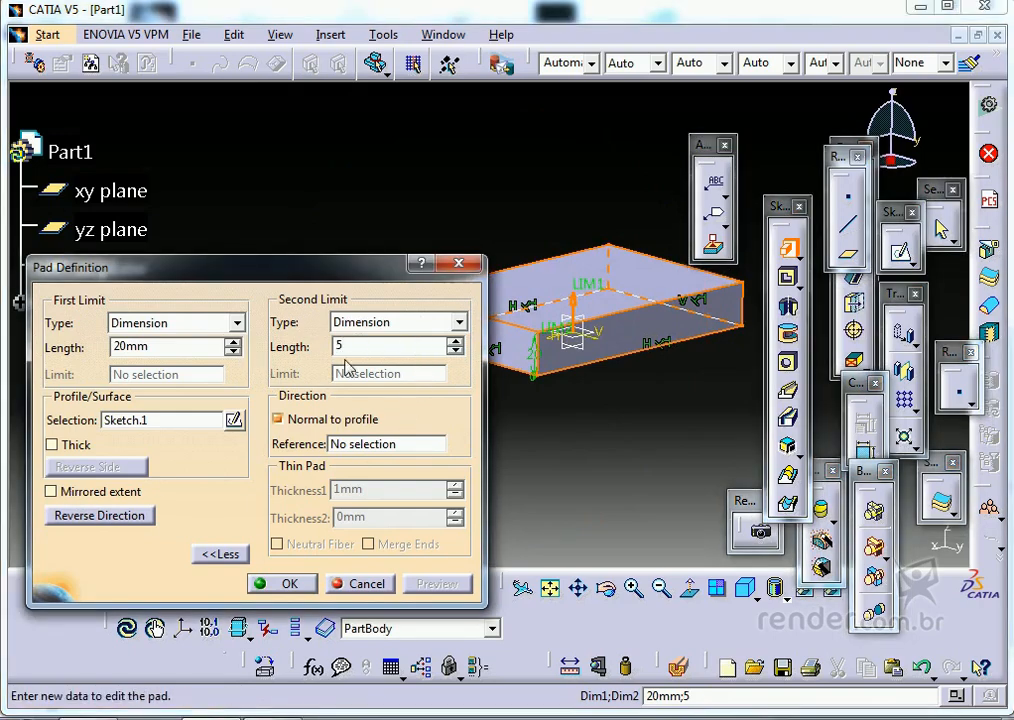
left_click(154, 349)
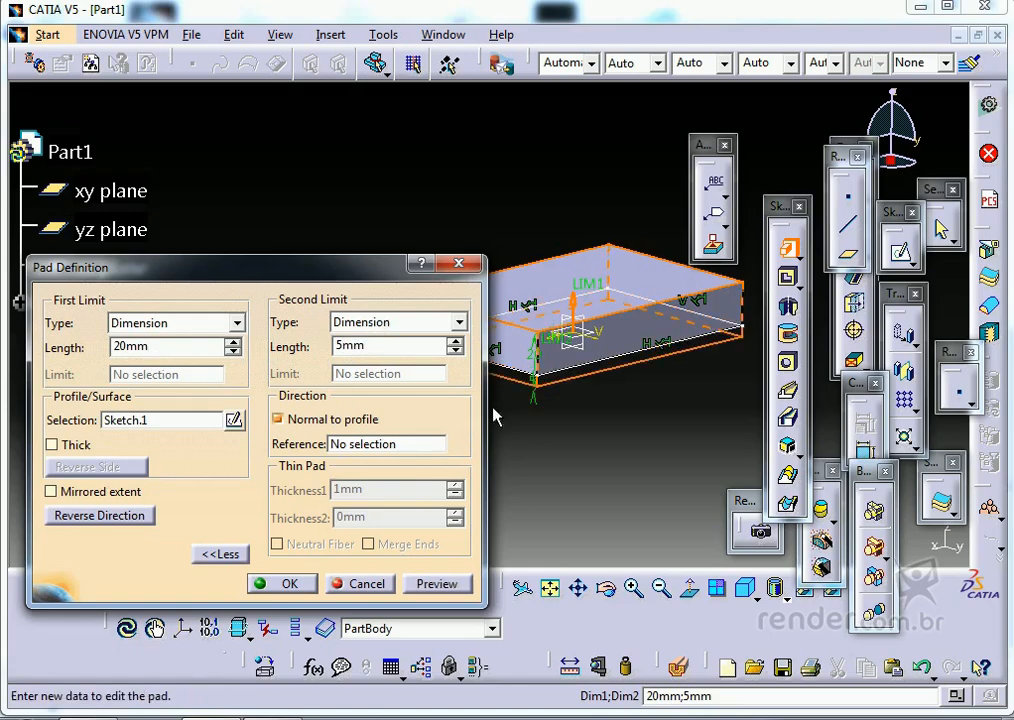
mouse_move(570, 407)
middle_mouse_down()
mouse_move(557, 351)
mouse_move(570, 389)
middle_mouse_up()
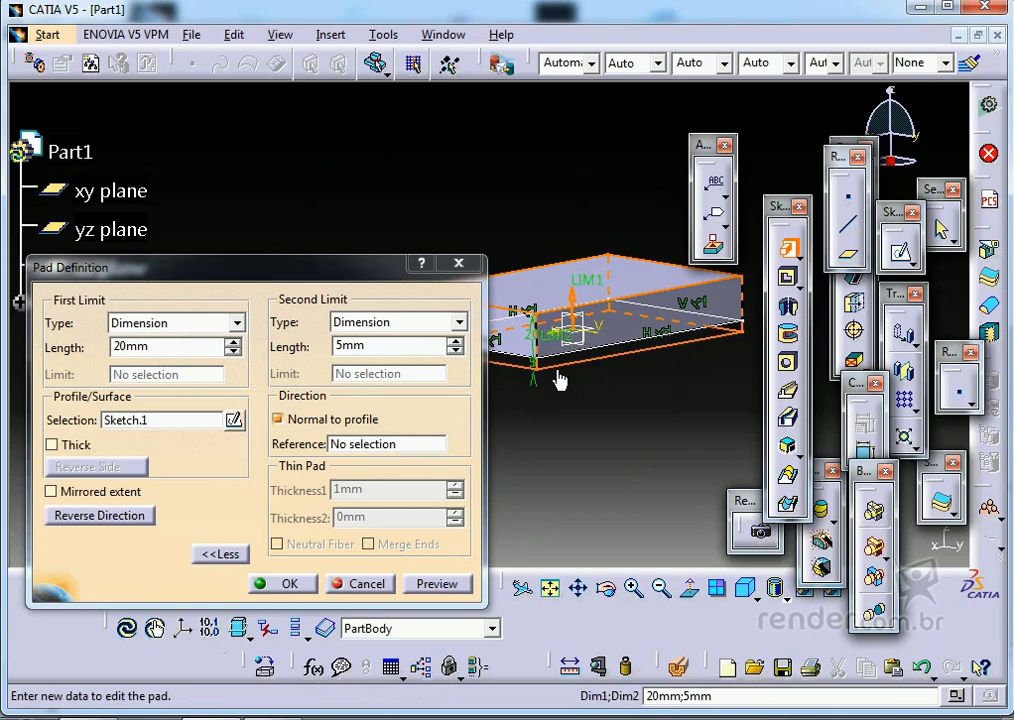
- Reset the second limit length to 0 mm and create the pad with a 20 mm first limit
left_click(410, 340)
left_click(410, 341)
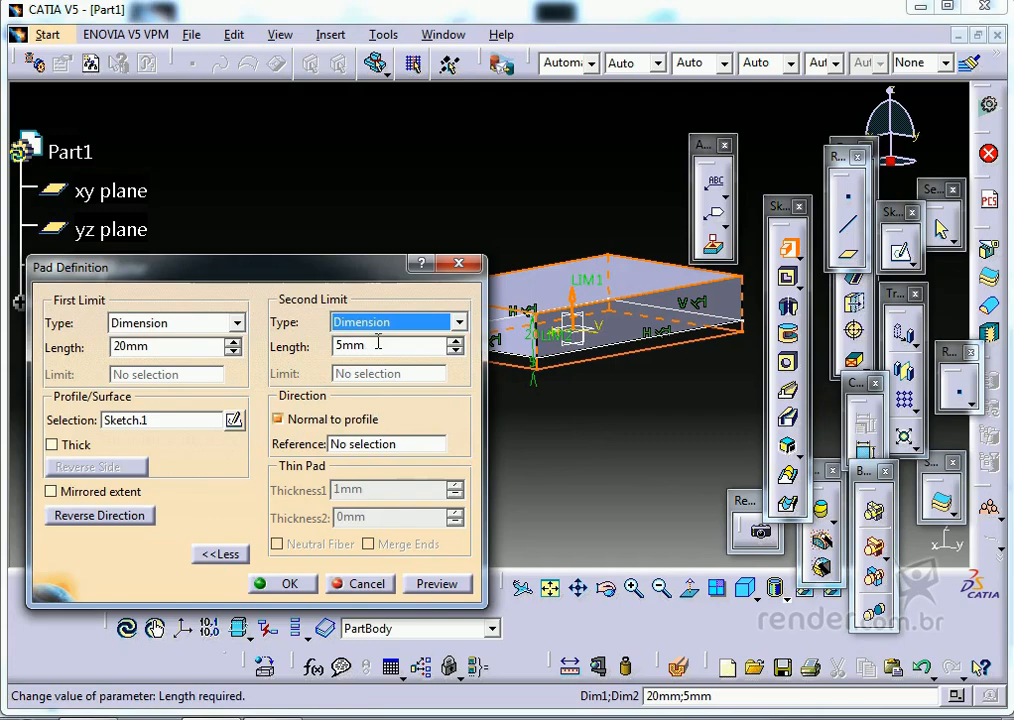
left_click_drag(372, 344, 326, 338)
type("0")
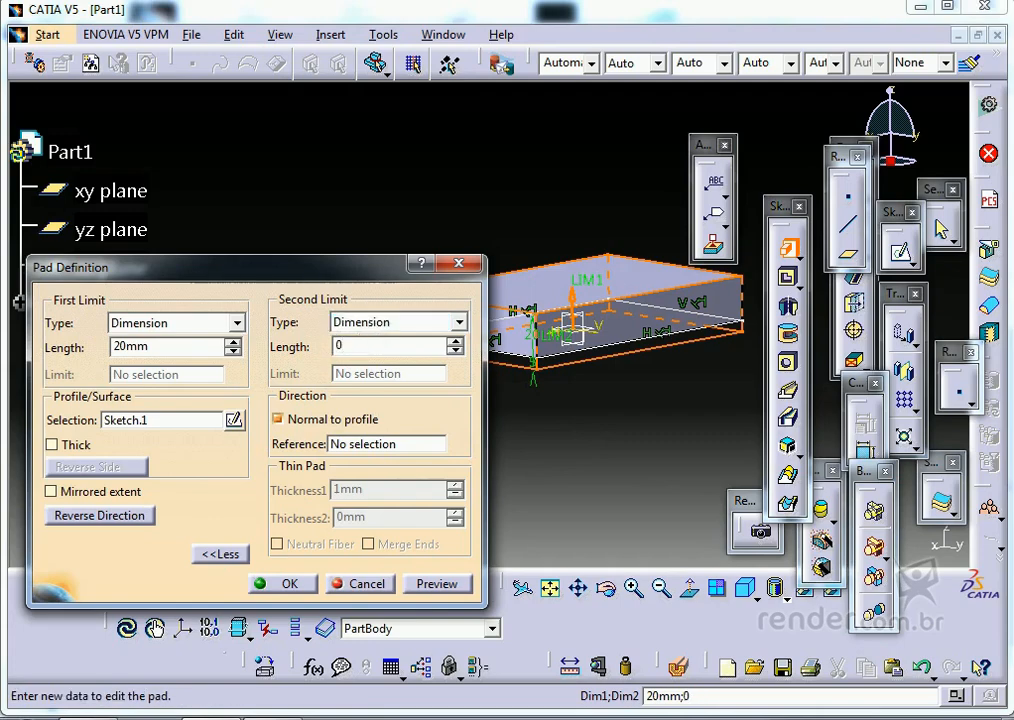
left_click(193, 349)
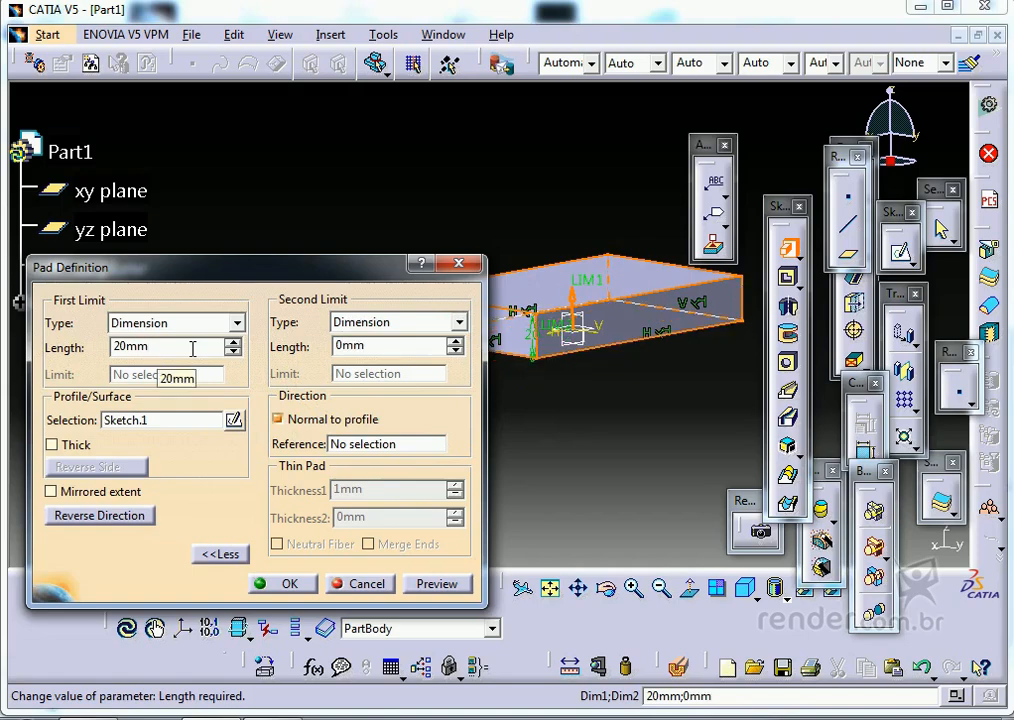
left_click(287, 583)
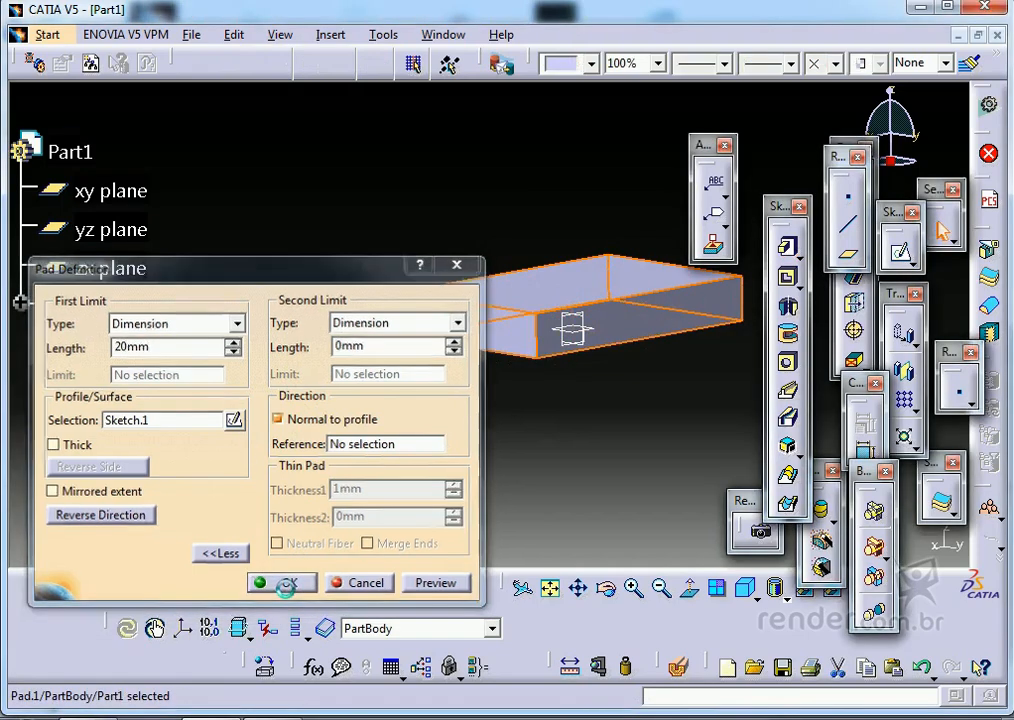
middle_click_drag(559, 444, 466, 298)
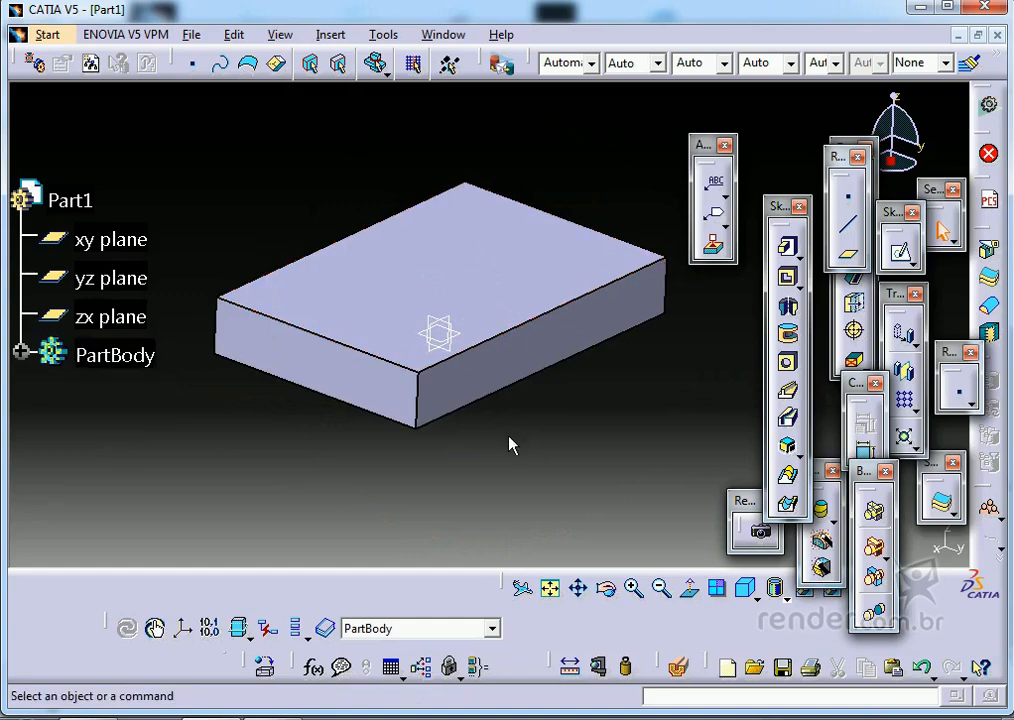
middle_click_drag(509, 444, 472, 434)
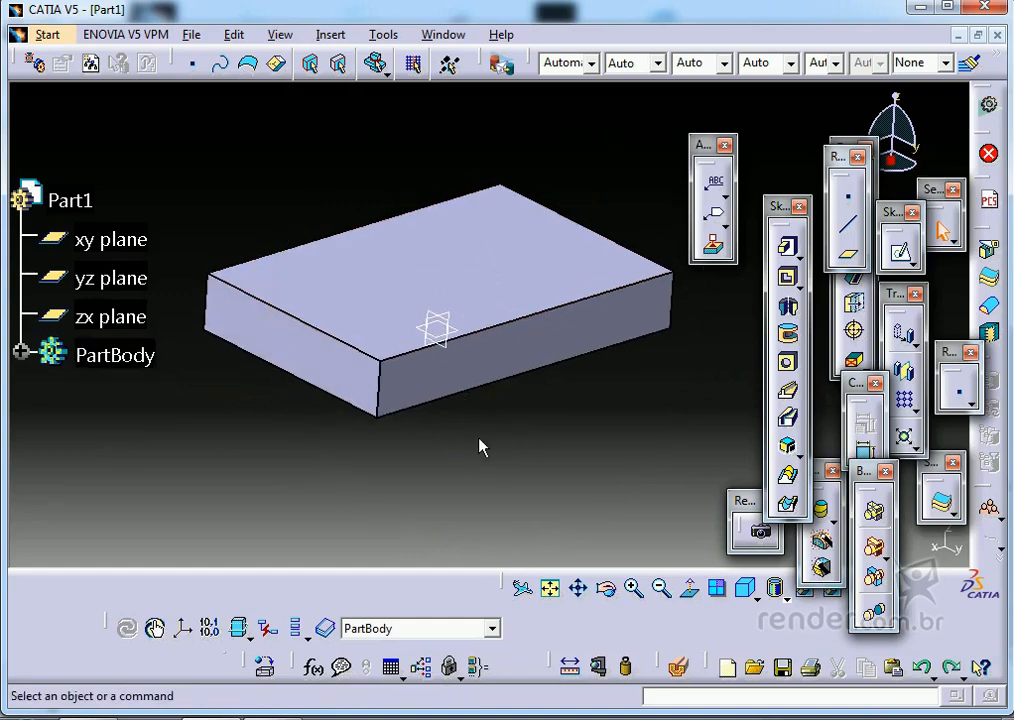
- Undo the pad creation, and open the rectangle sketch for editing and exit it again
key("ctrl+y")
mouse_move(423, 348)
middle_mouse_down()
mouse_move(387, 353)
mouse_move(389, 371)
mouse_move(455, 446)
middle_mouse_up()
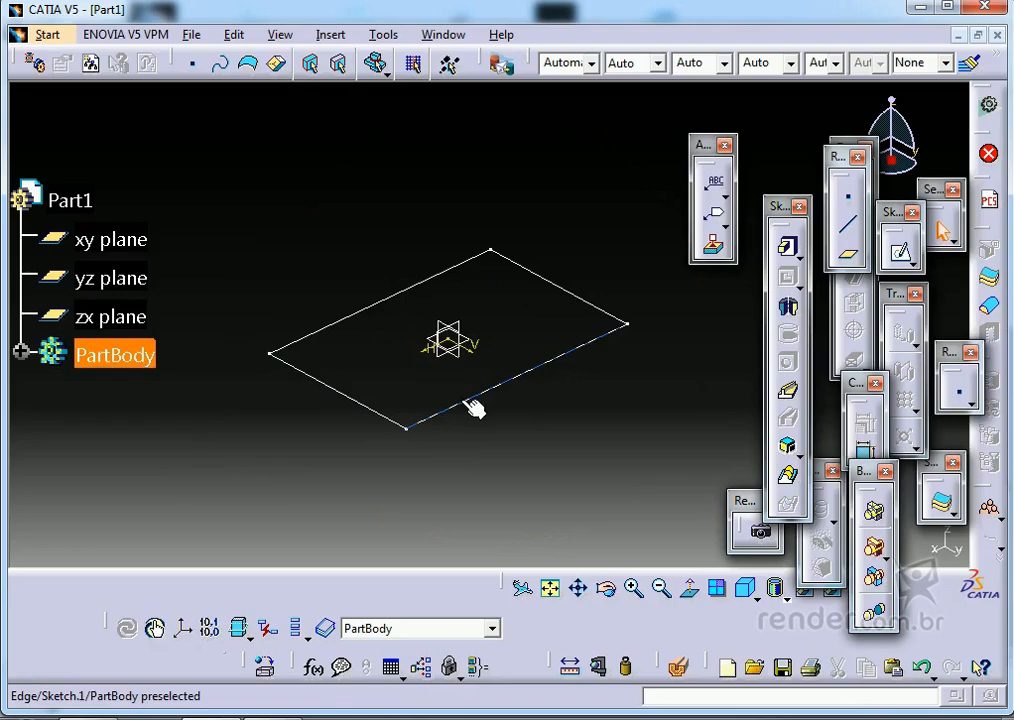
double_click(472, 398)
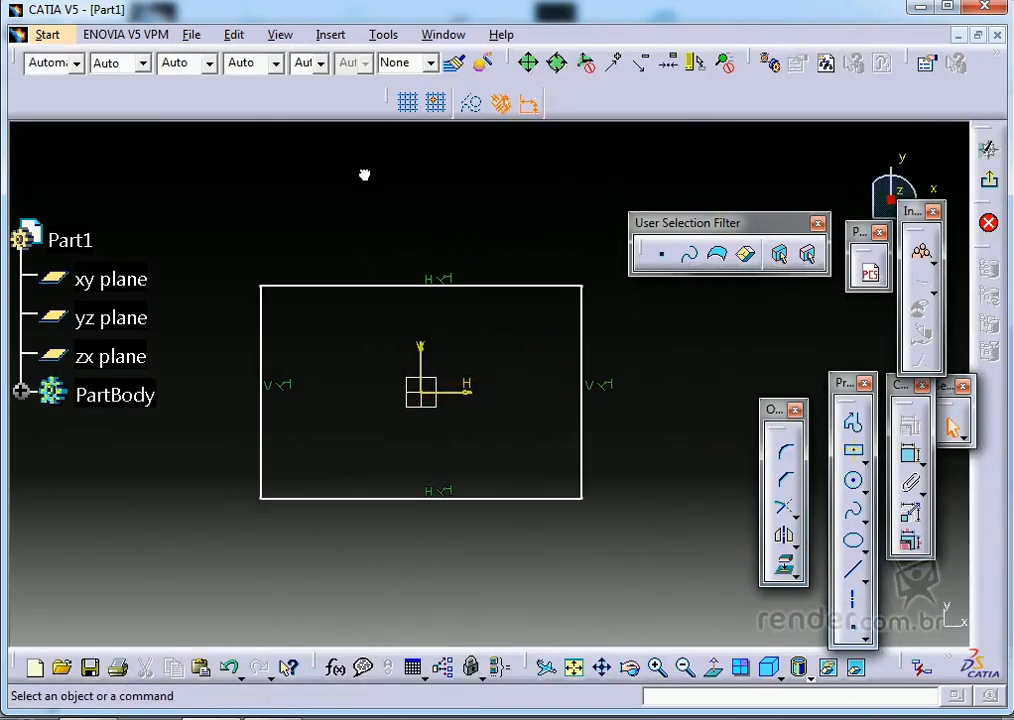
left_click(988, 180)
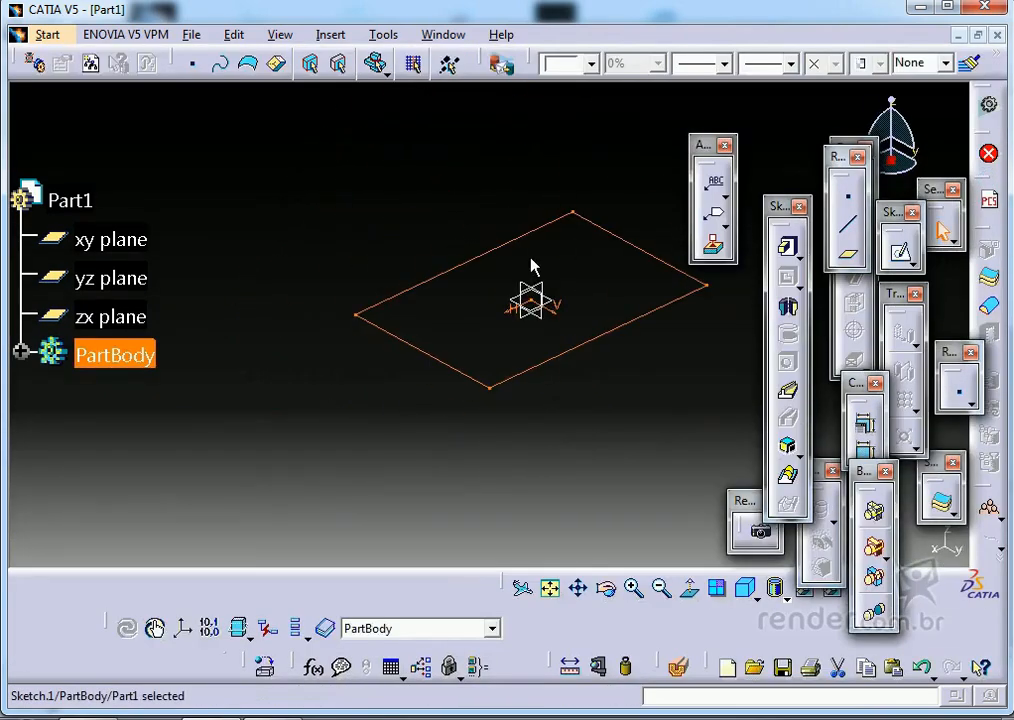
middle_click_drag(498, 267, 422, 252)
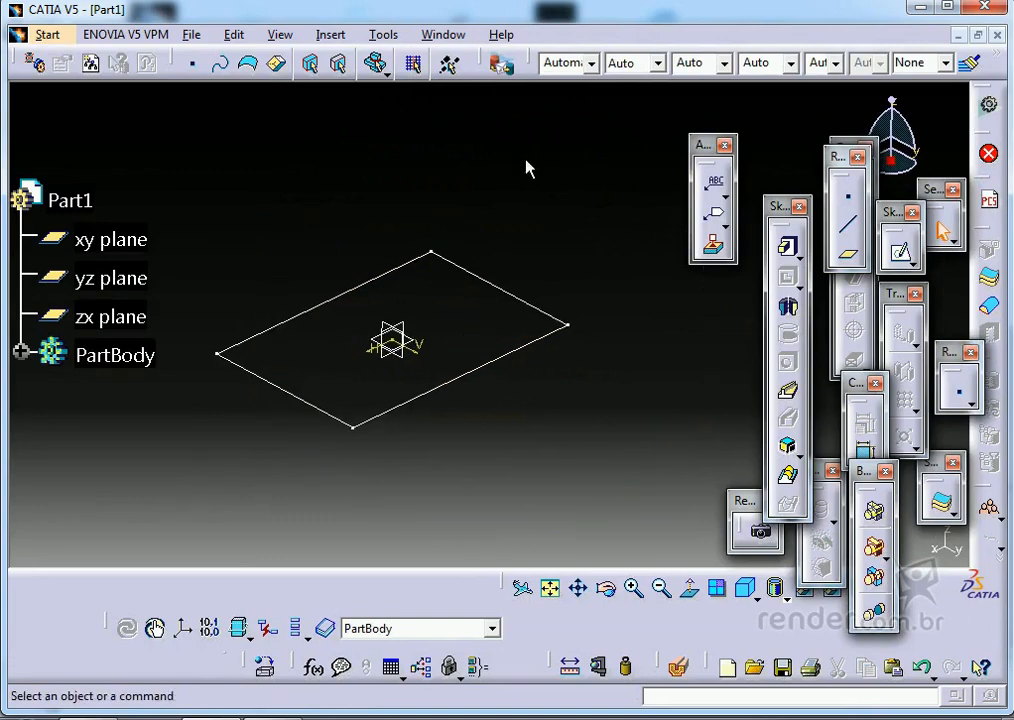
- Start a Drafted Filleted Pad from the rectangle sketch with a 20 mm length and the xy plane as second limit
left_click(797, 255)
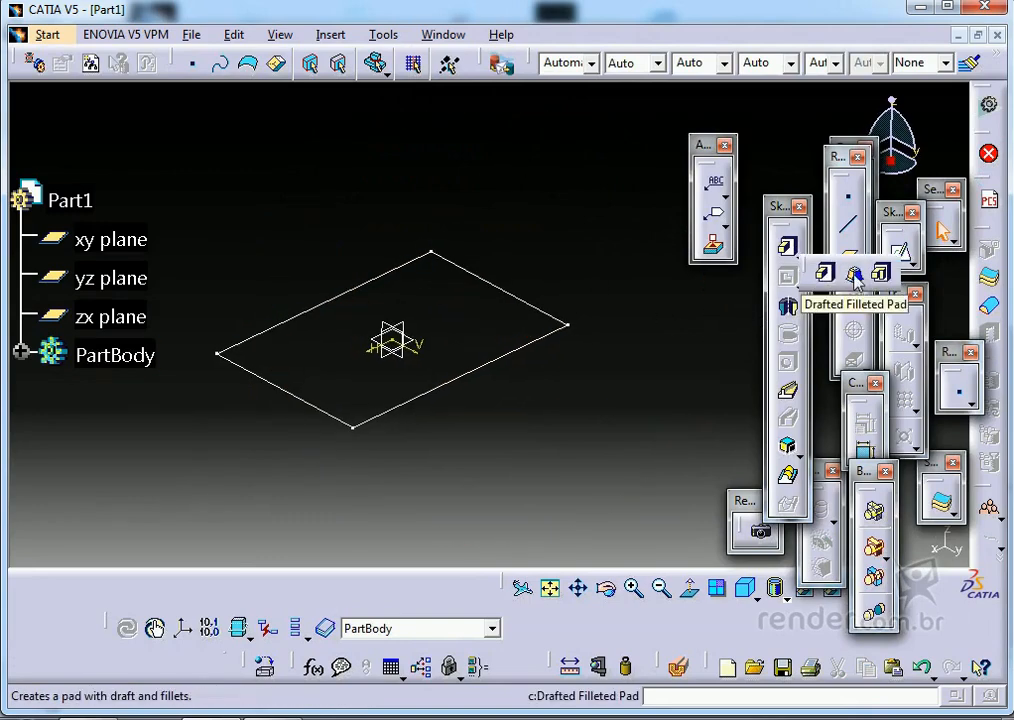
left_click(855, 276)
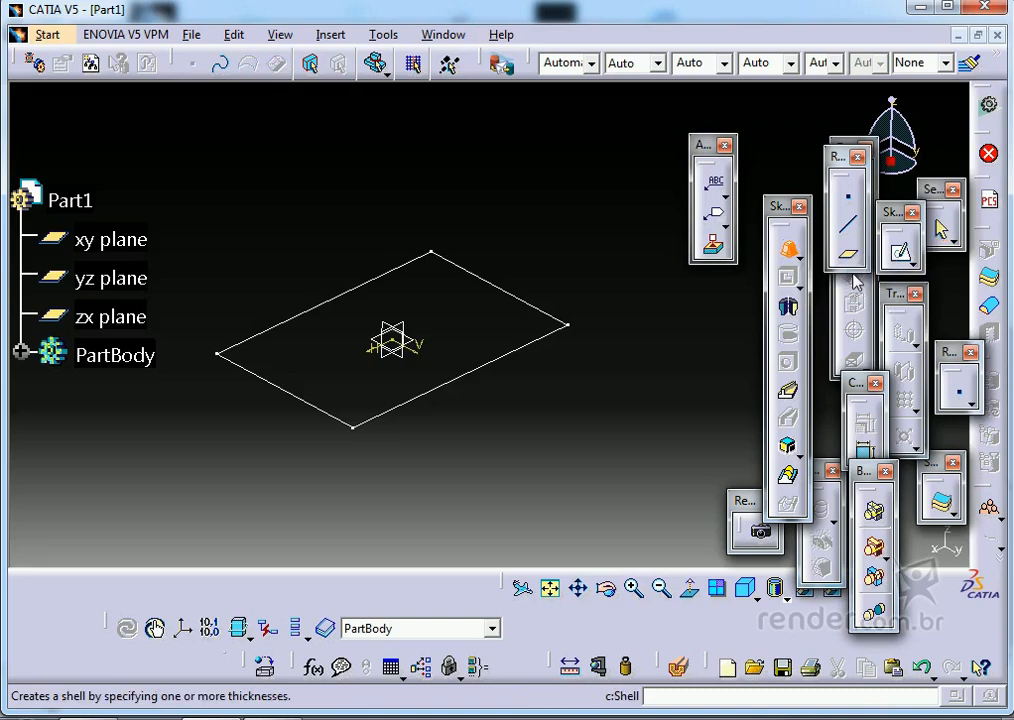
left_click(462, 377)
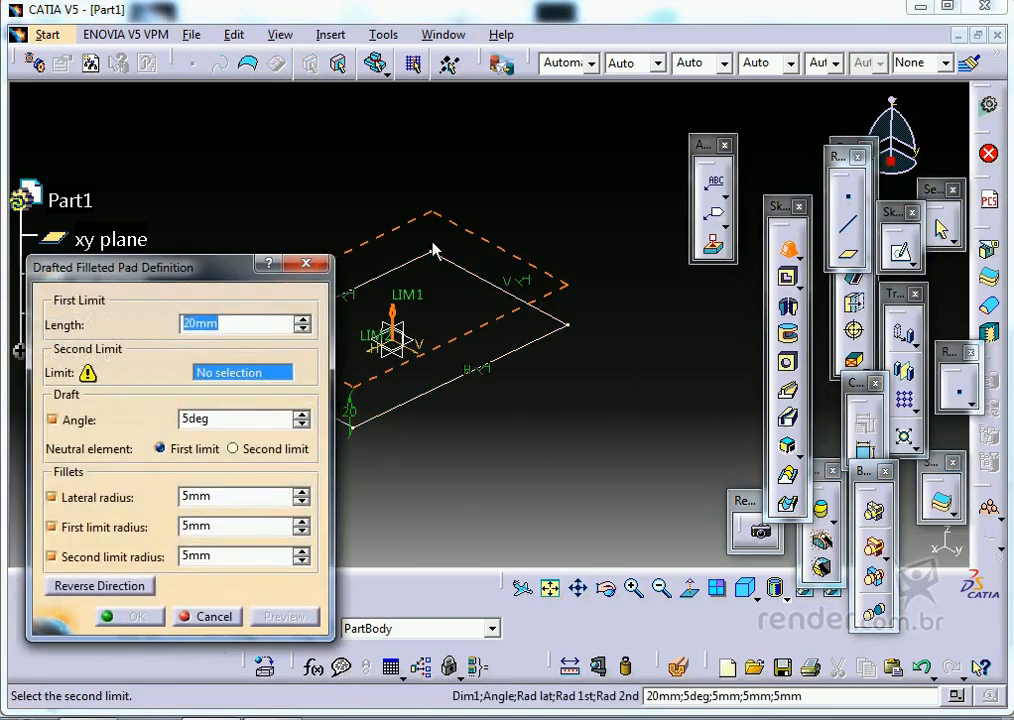
middle_click_drag(435, 250, 517, 249)
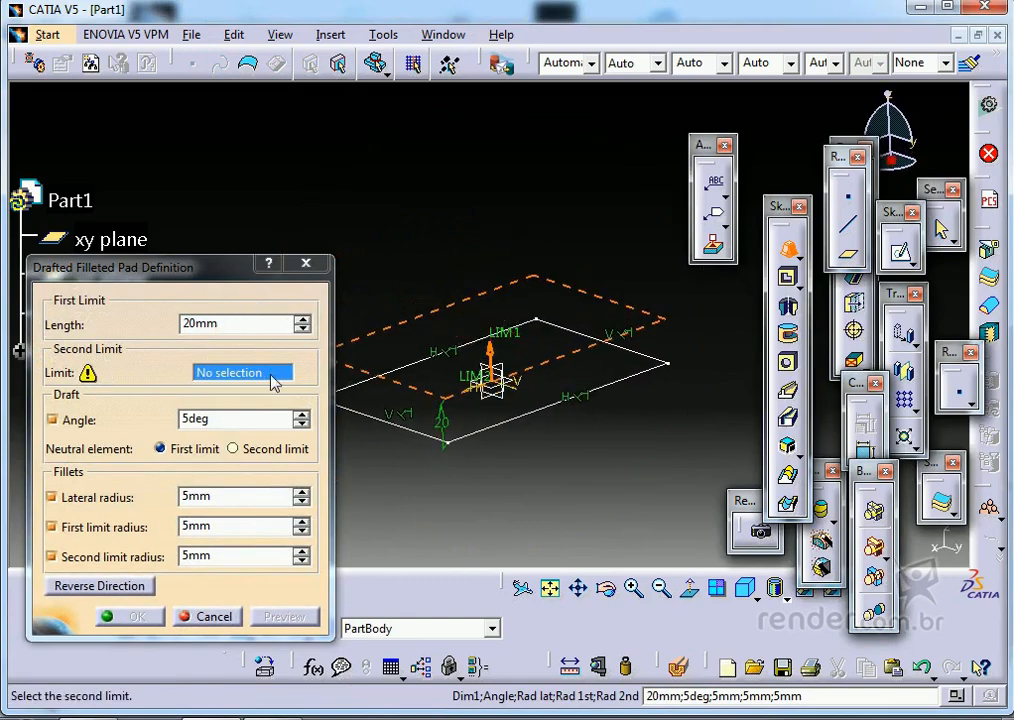
middle_click_drag(553, 401, 519, 341)
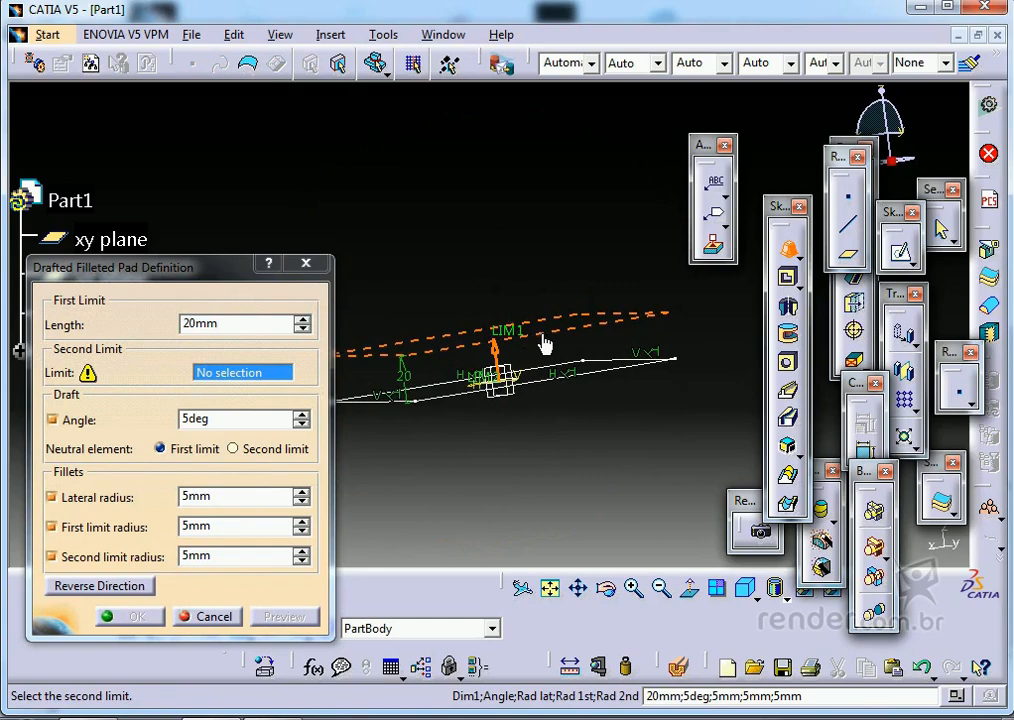
middle_click_drag(527, 401, 503, 470)
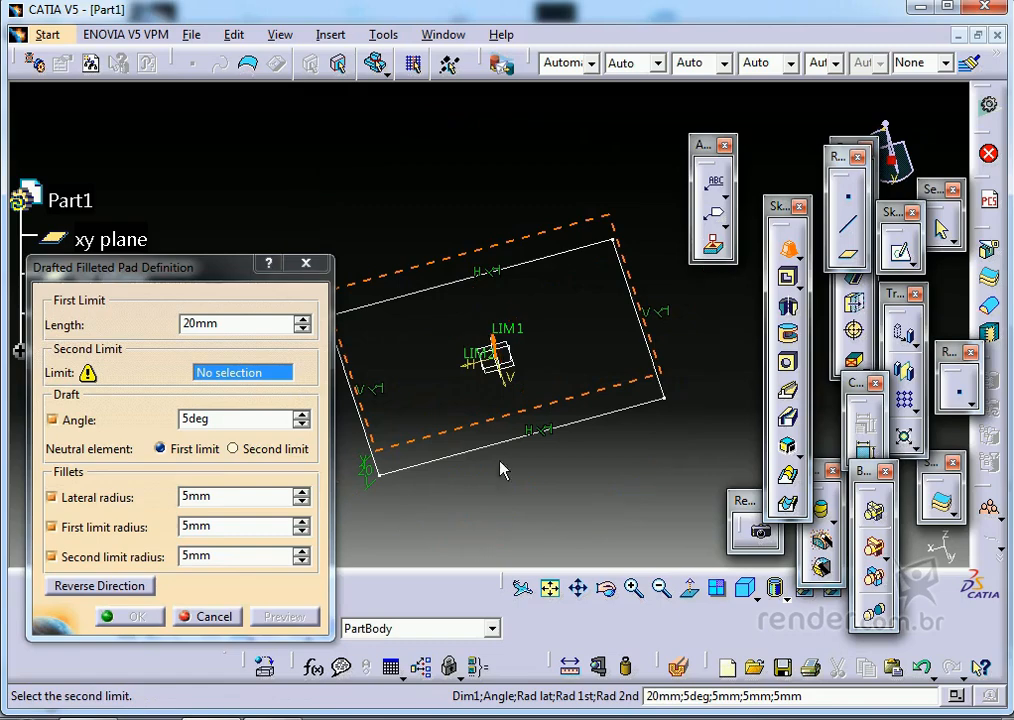
left_click(531, 377)
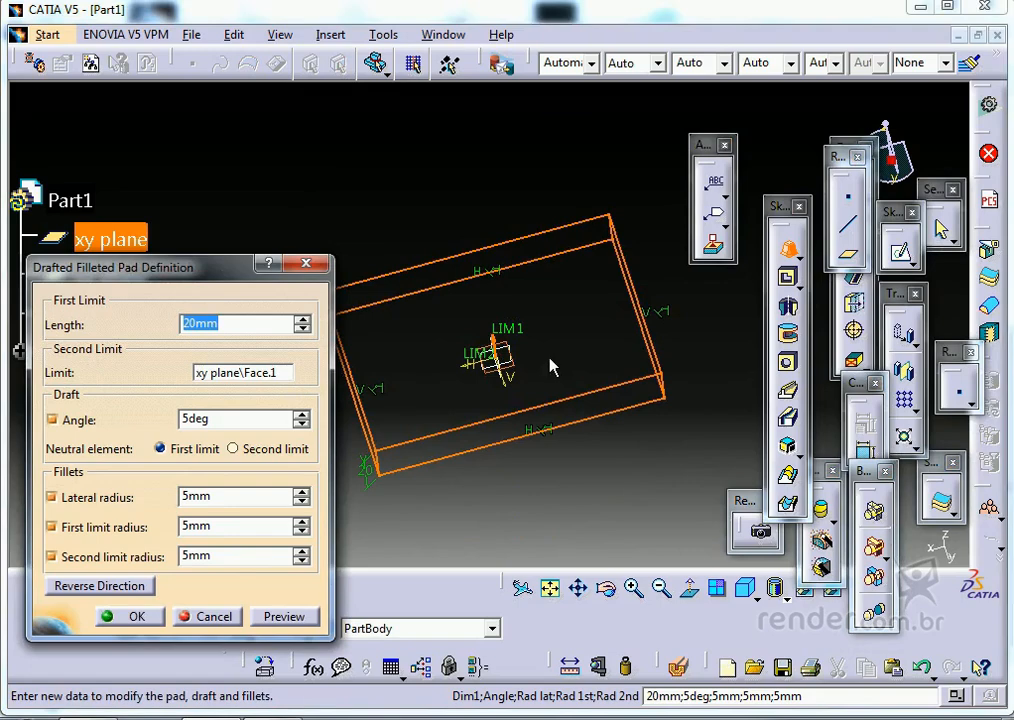
- Set the drafted pad's draft angle to 10 deg and preview its tapered, filleted shape
middle_click_drag(553, 368, 421, 294)
double_click(182, 421)
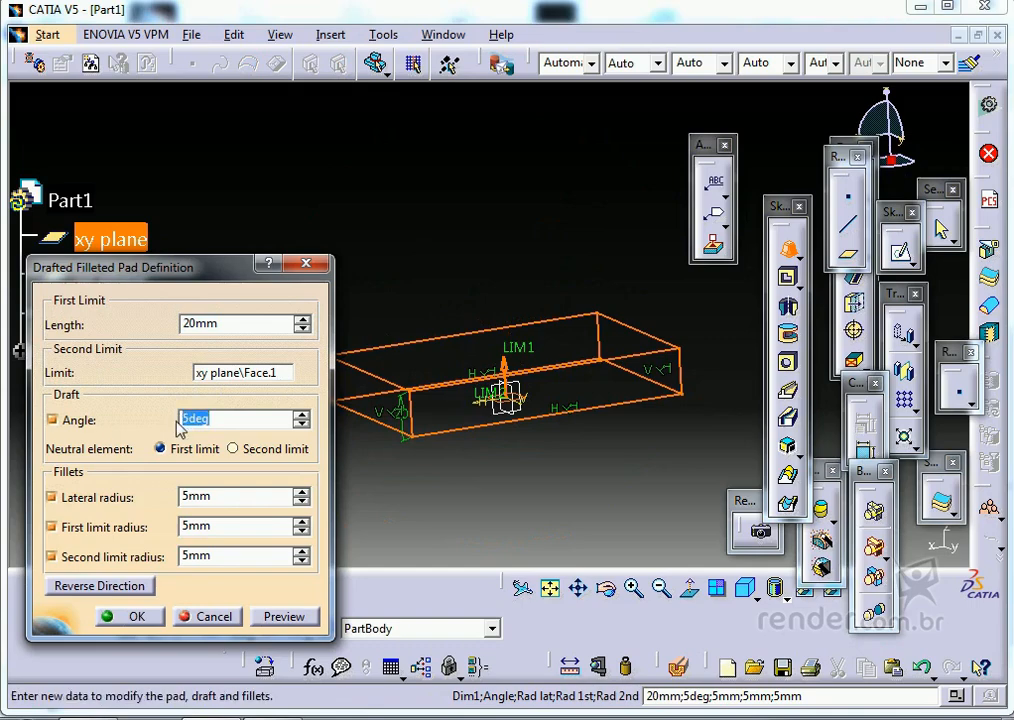
type("10")
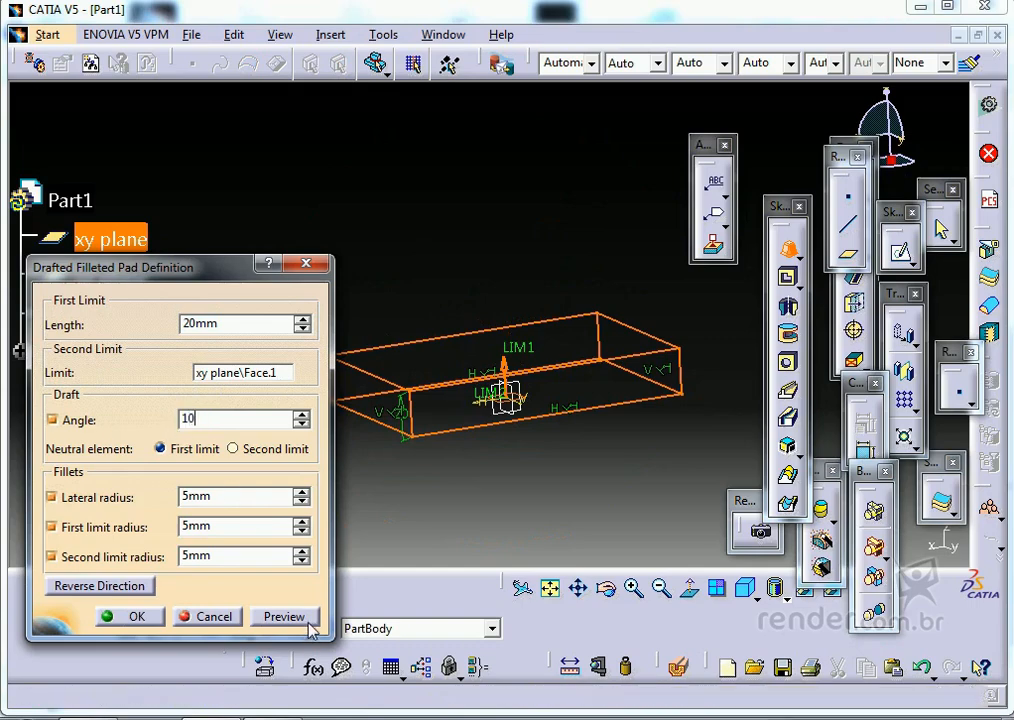
left_click(290, 617)
middle_click_drag(514, 520, 475, 530)
middle_click_drag(620, 302, 582, 392)
middle_click_drag(722, 387, 709, 377)
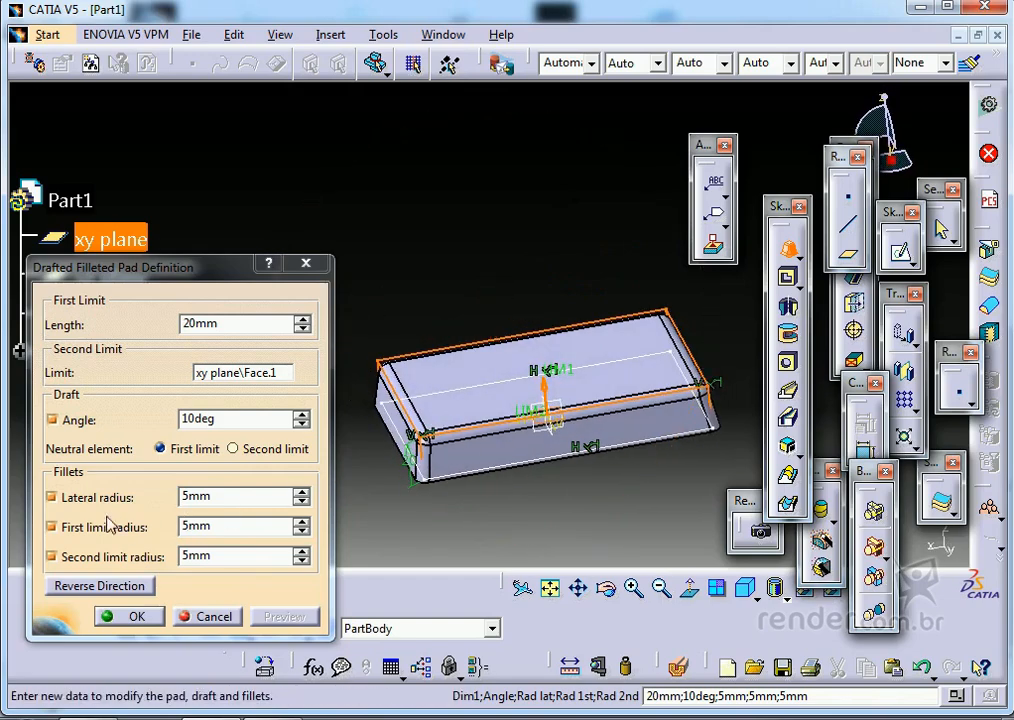
- Disable the lateral, first limit and second limit radius fillets and preview the pad with draft only
left_click(90, 497)
left_click(100, 526)
left_click(102, 555)
left_click(280, 616)
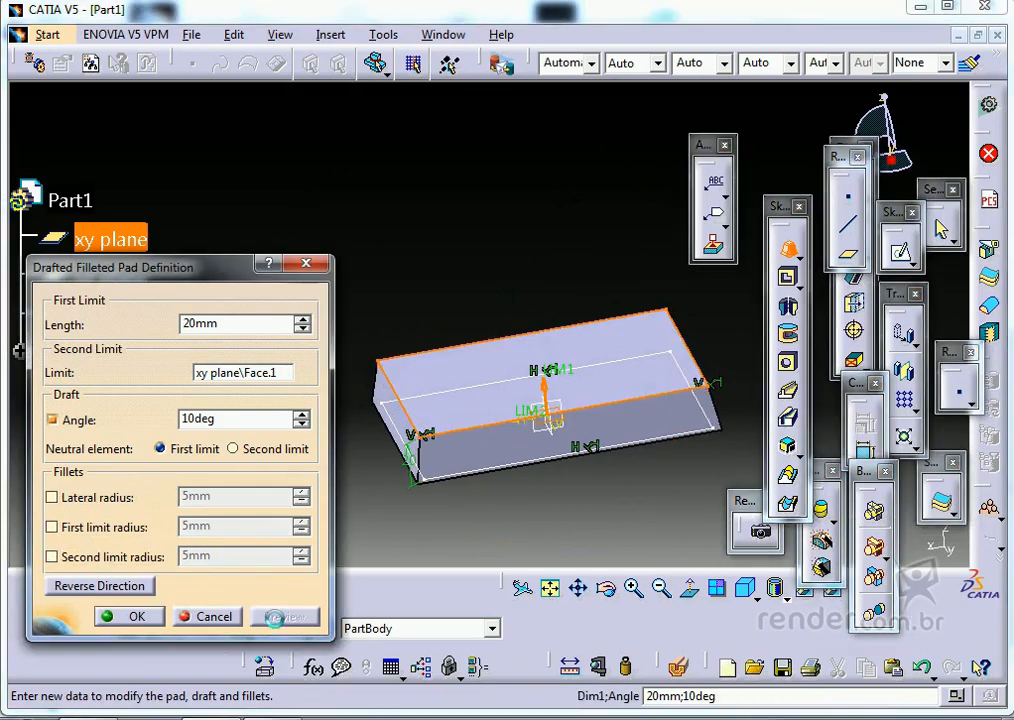
middle_click_drag(424, 533, 518, 502)
- Enable the lateral radius fillet at 5 mm and preview the rounded side edges
left_click(93, 499)
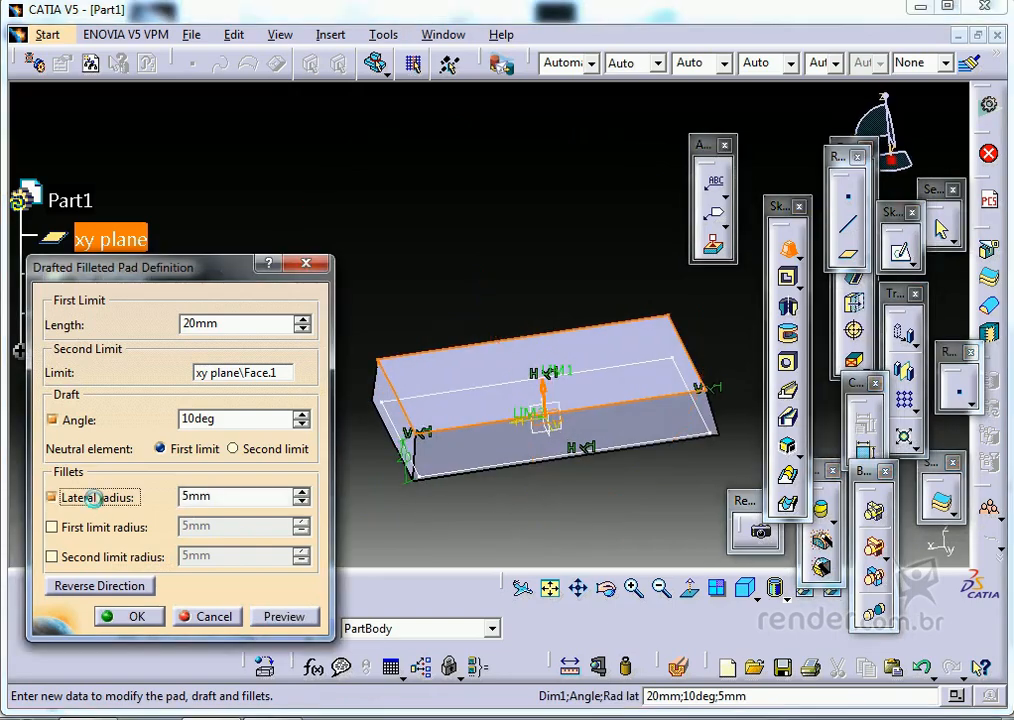
left_click(262, 615)
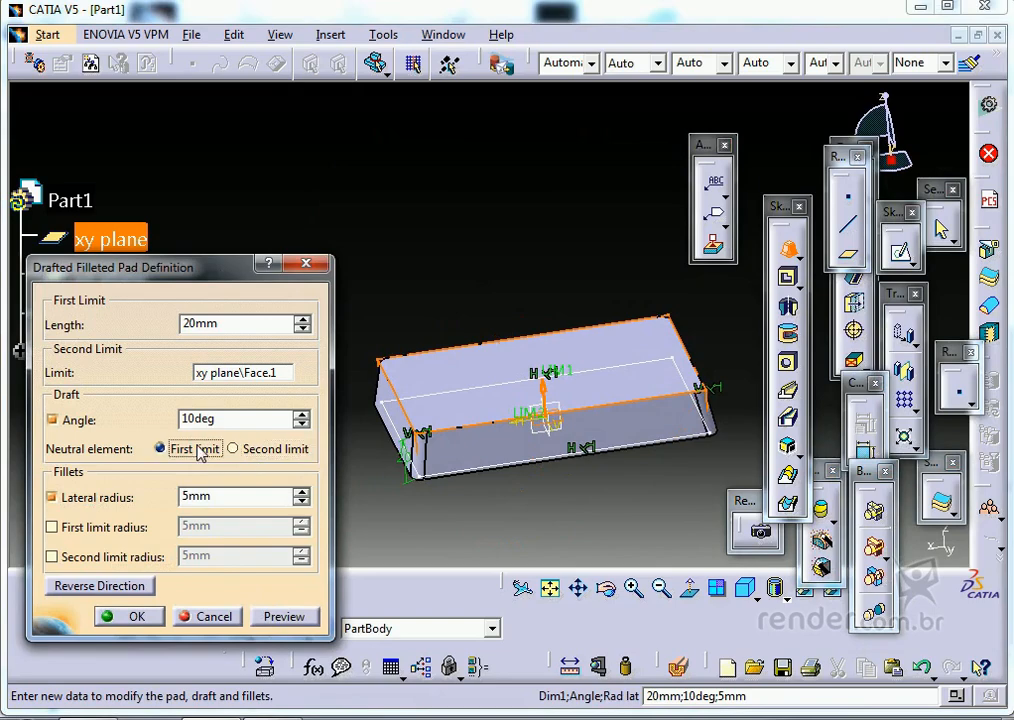
mouse_move(527, 440)
middle_mouse_down()
mouse_move(525, 389)
mouse_move(528, 443)
middle_mouse_up()
- Enable the first limit and second limit radius fillets at 5 mm, and reverse the drafted pad's direction
left_click(89, 528)
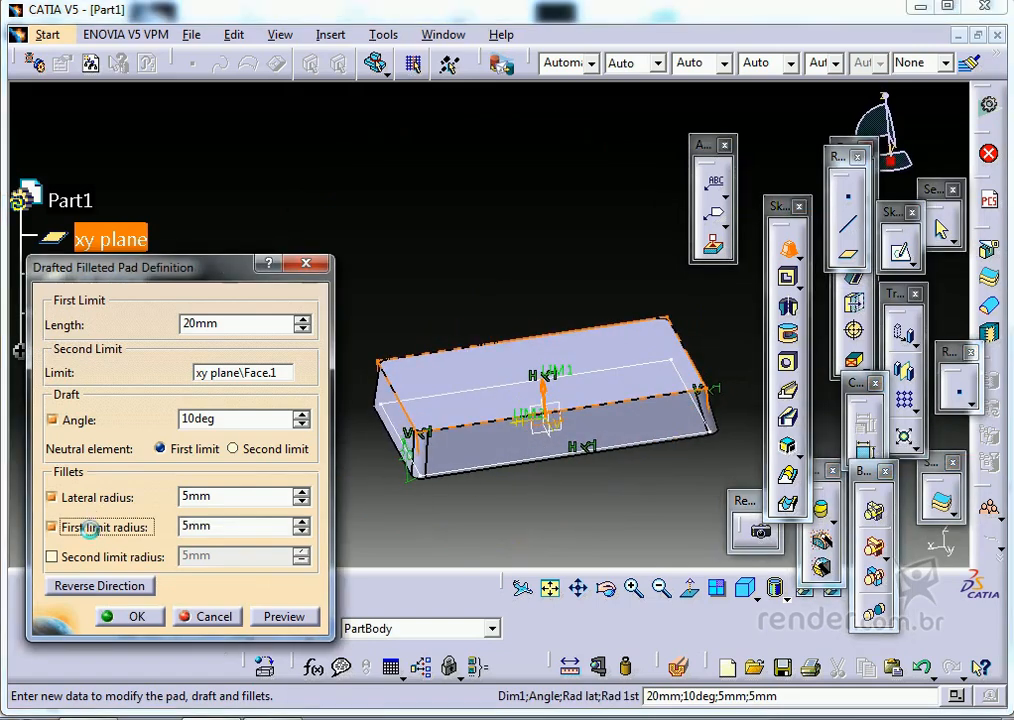
left_click(90, 556)
left_click(100, 586)
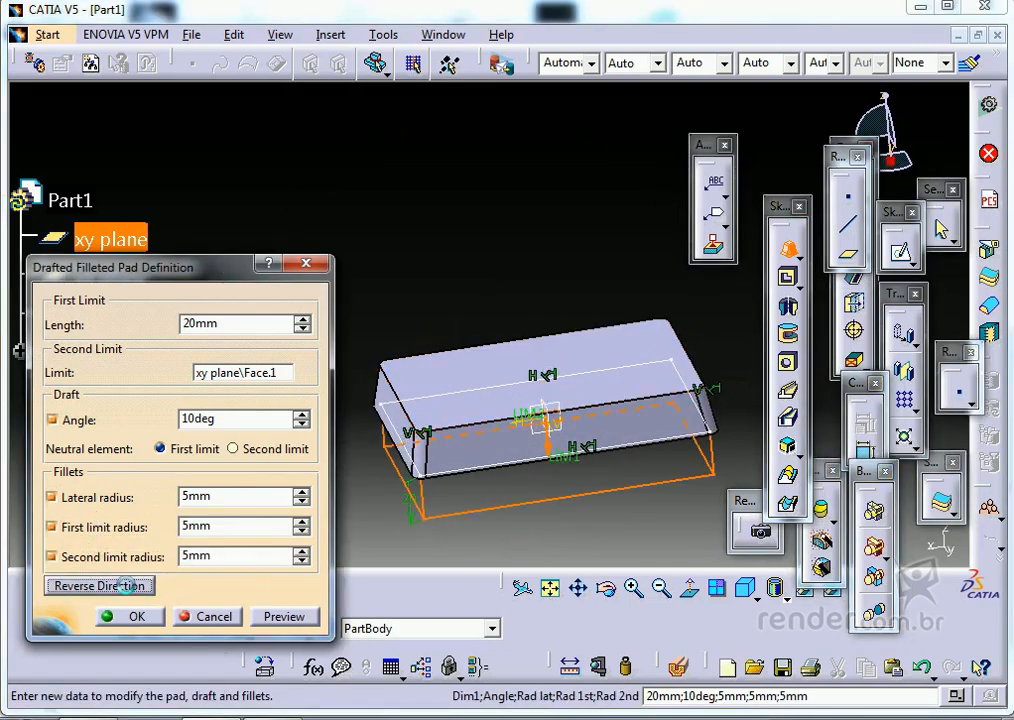
- Reverse the drafted pad's direction back upward, preview it, and confirm the Drafted Filleted Pad
left_click(128, 588)
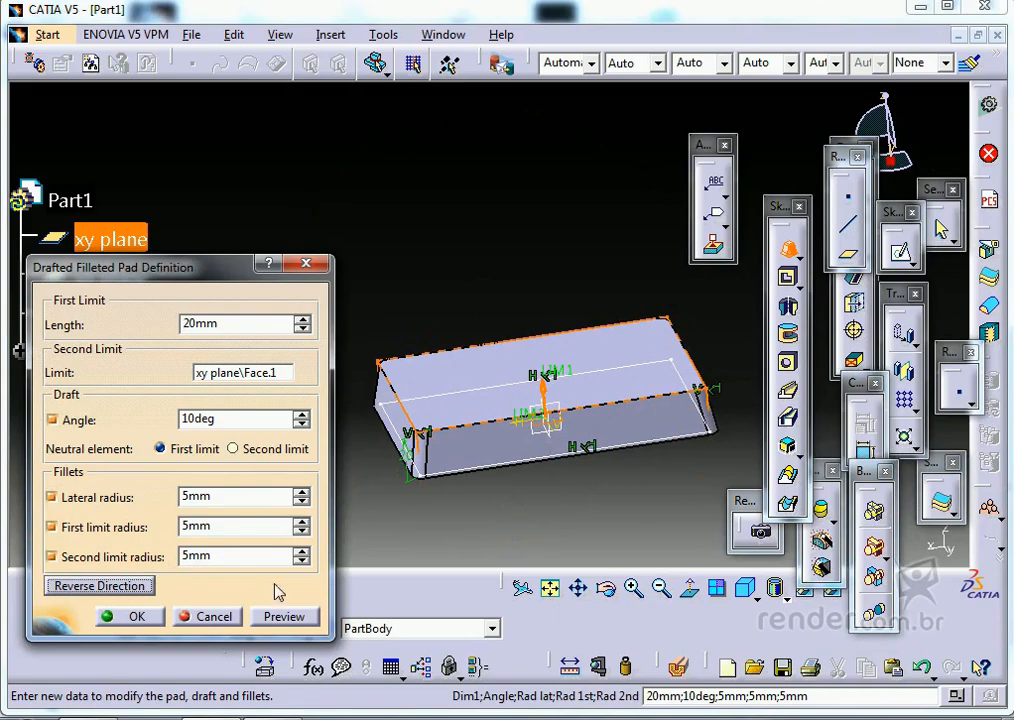
left_click(285, 616)
middle_click_drag(514, 480, 453, 496)
left_click(122, 616)
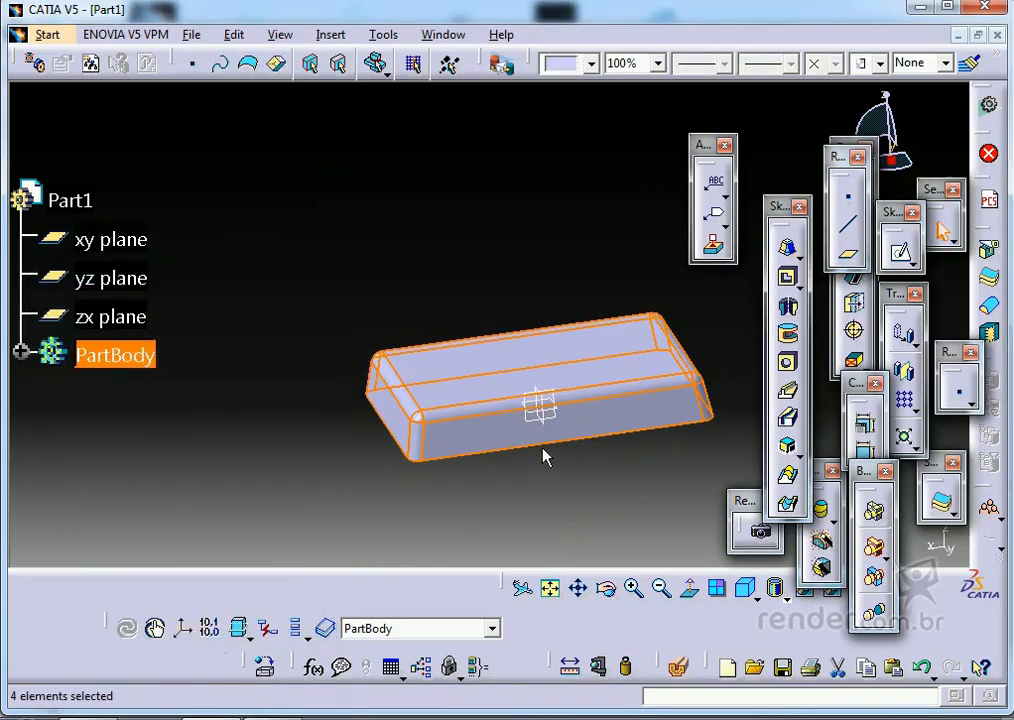
- Start a sketch on the pad's top face and draw a circle centred about 35 mm from the origin along negative H
middle_click_drag(543, 455, 400, 440)
middle_click_drag(335, 172, 388, 224)
left_click(903, 251)
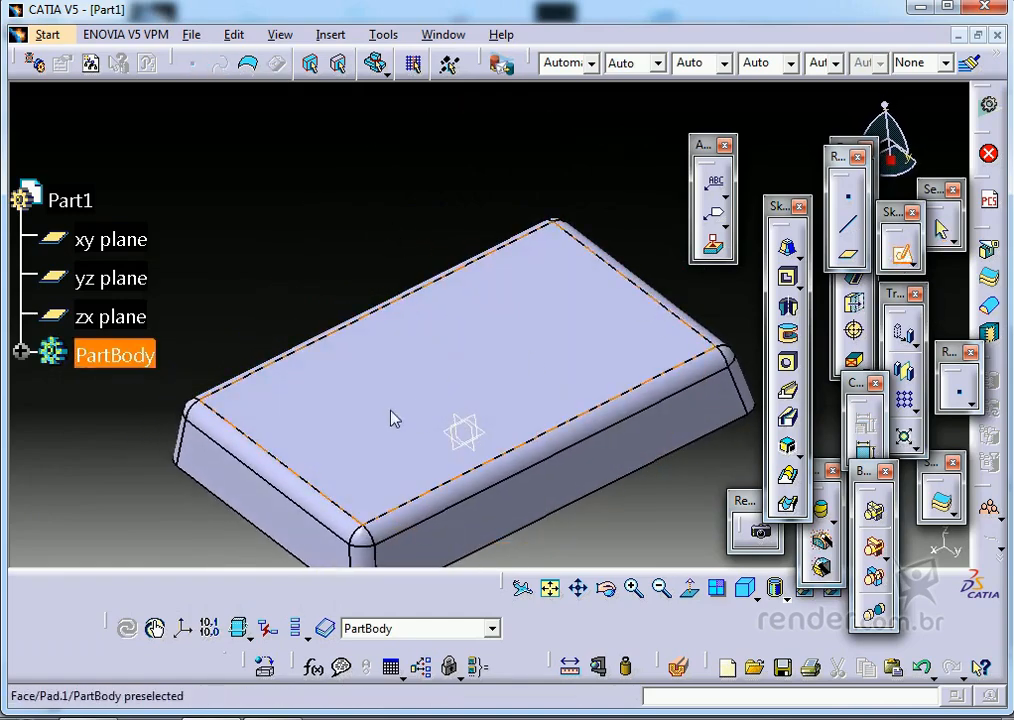
left_click(392, 416)
middle_click_drag(407, 360, 220, 459)
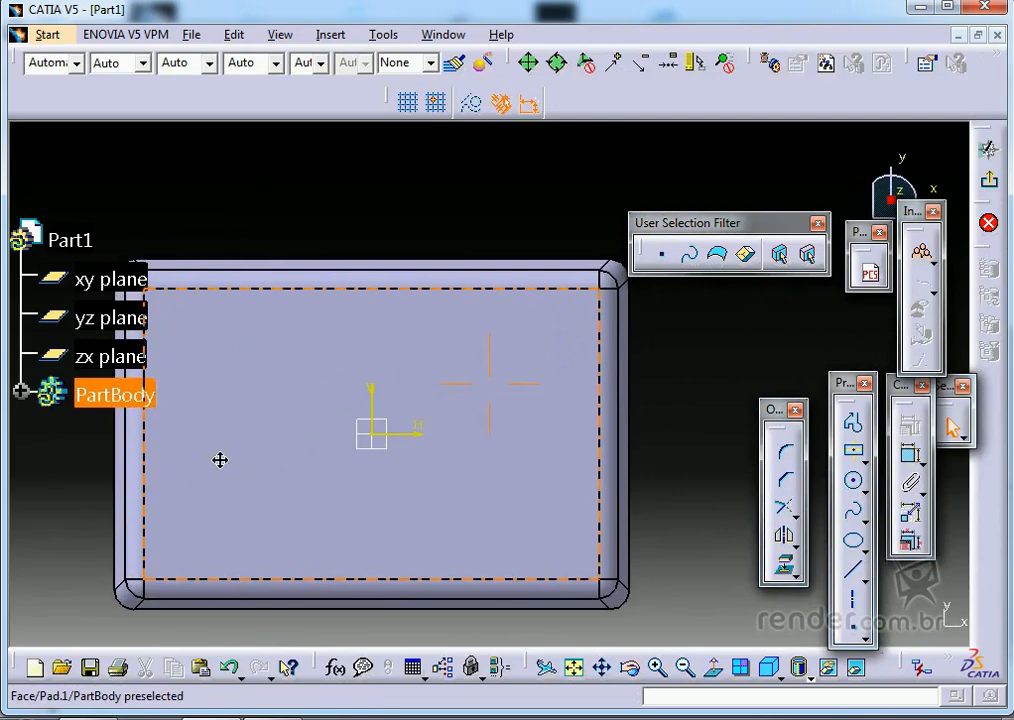
left_click(853, 482)
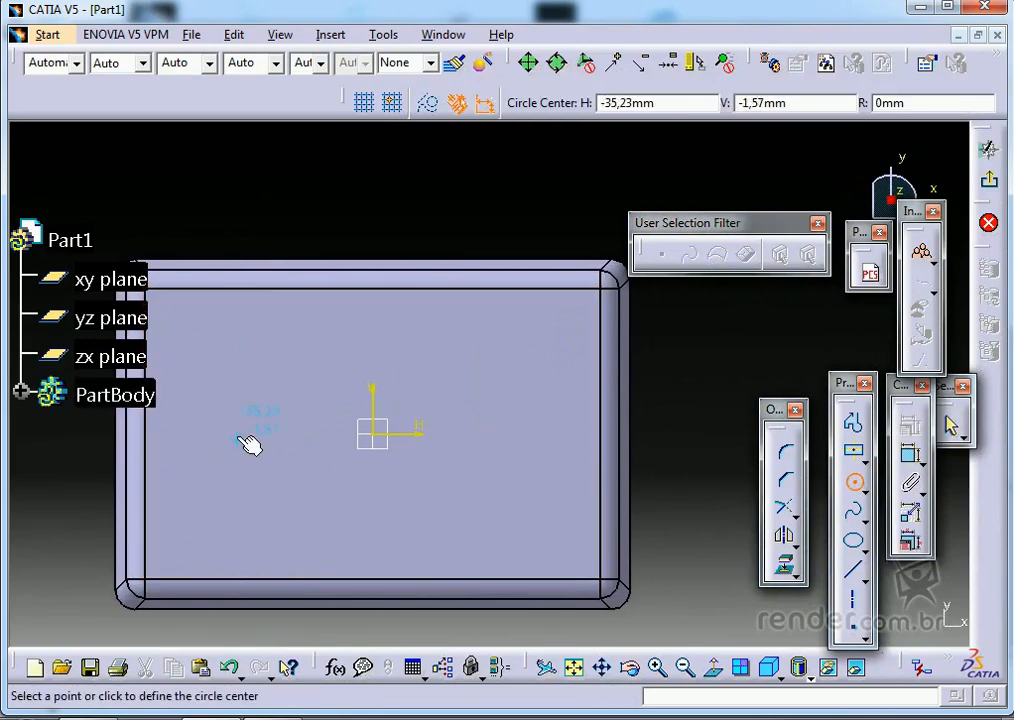
left_click(238, 435)
left_click(283, 404)
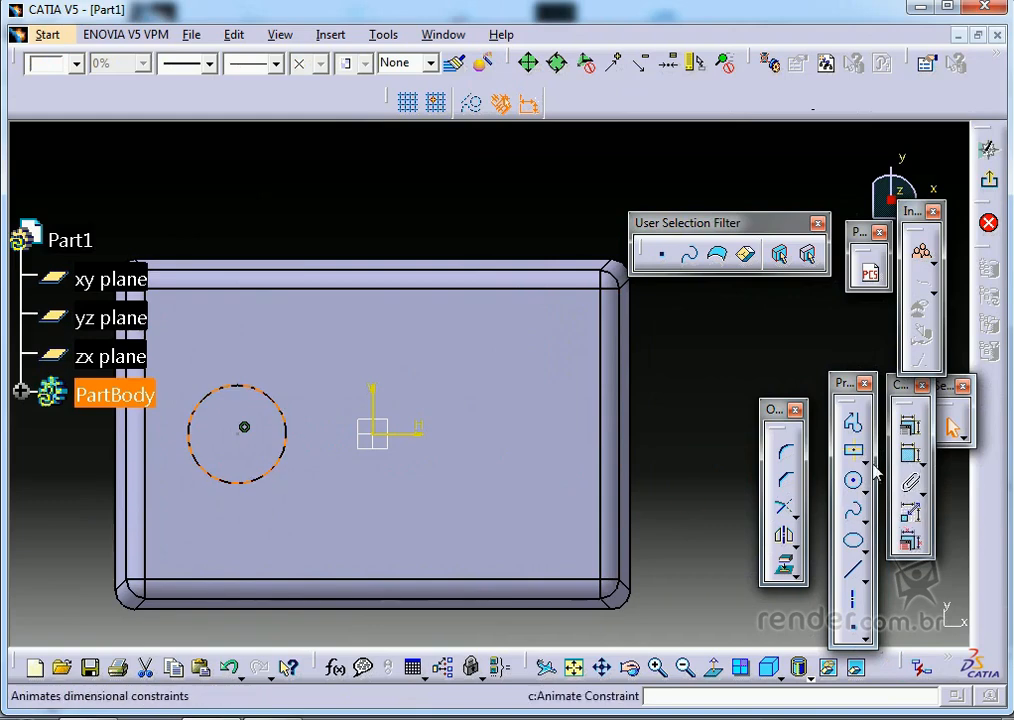
left_click(866, 489)
left_click(859, 494)
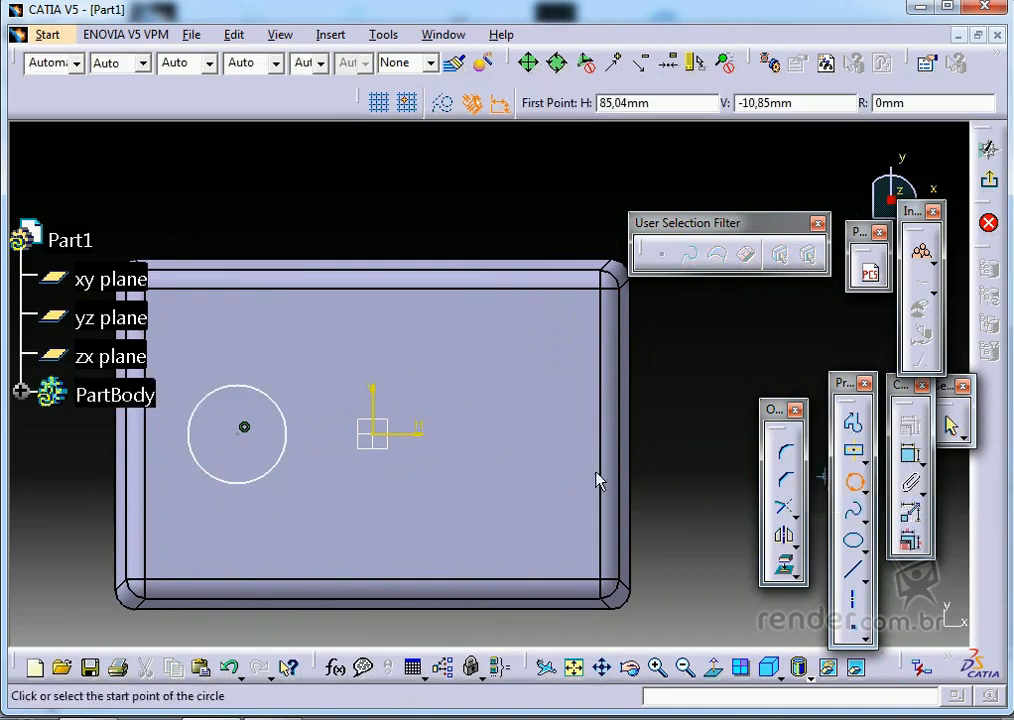
left_click(510, 445)
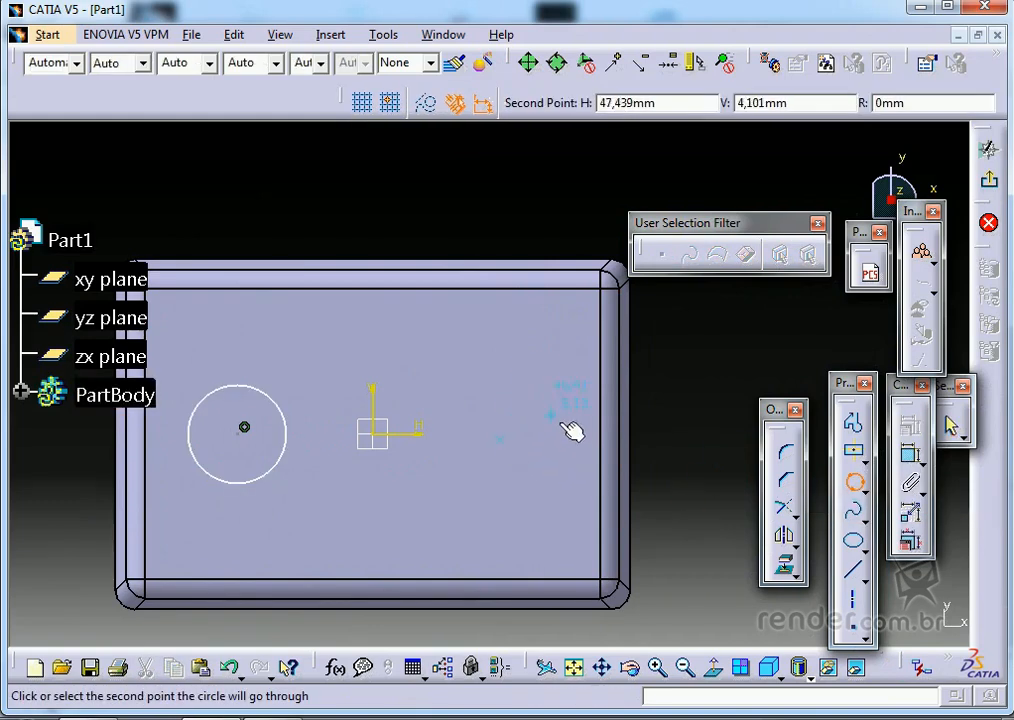
- Draw a smaller centre-point circle on the opposite side of the sketch origin and exit the sketch
left_click(867, 487)
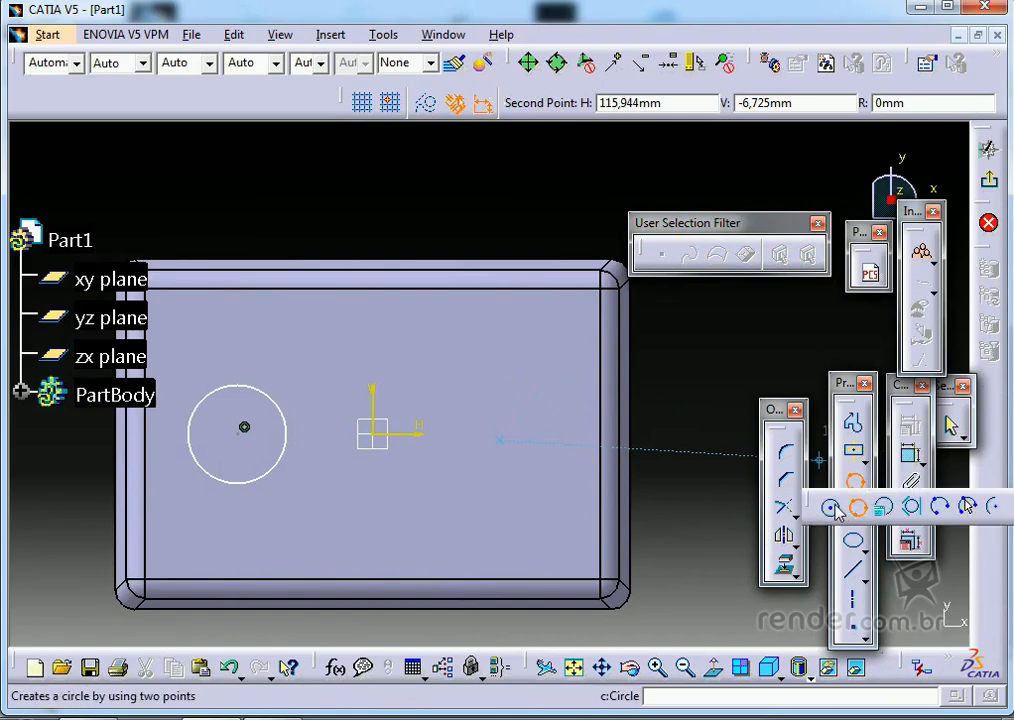
left_click(834, 509)
left_click(505, 448)
left_click(522, 437)
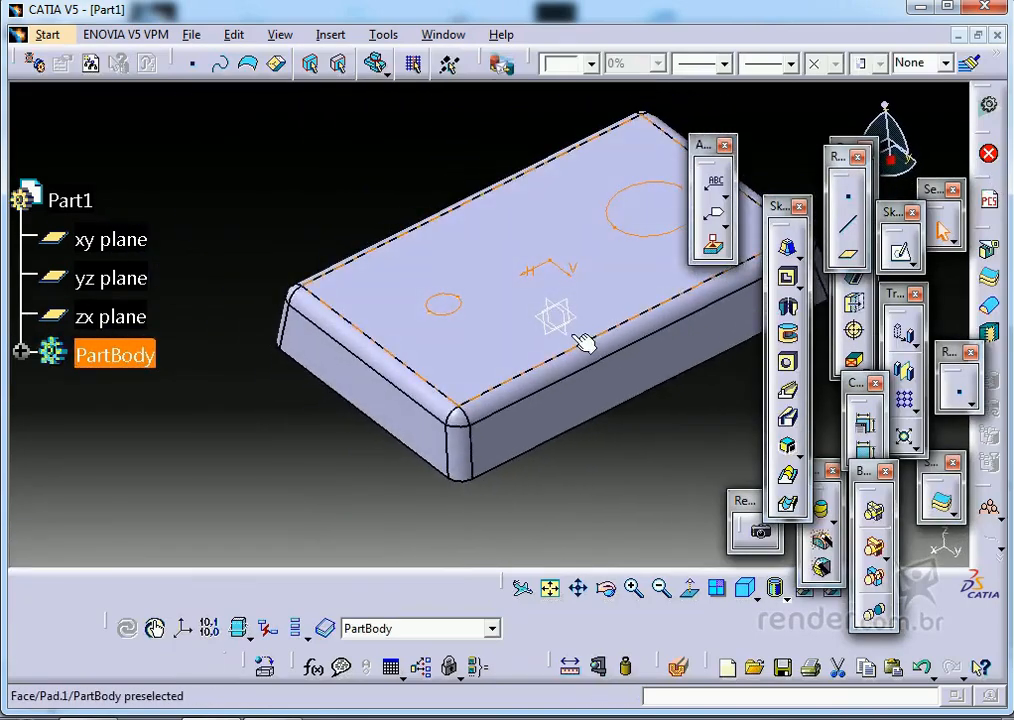
mouse_move(575, 336)
middle_mouse_down()
mouse_move(457, 408)
mouse_move(455, 371)
middle_mouse_up()
key("Escape")
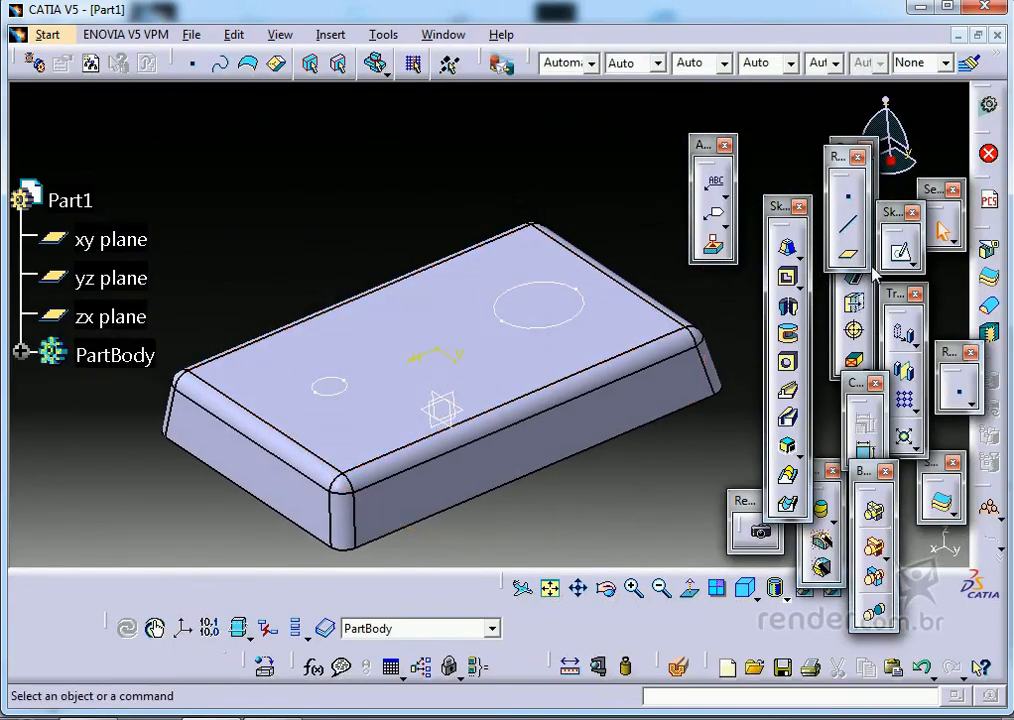
- Start a Multi-Pad from the two-circle sketch and set the small circle's extrusion domain length to 50 mm
left_click(799, 257)
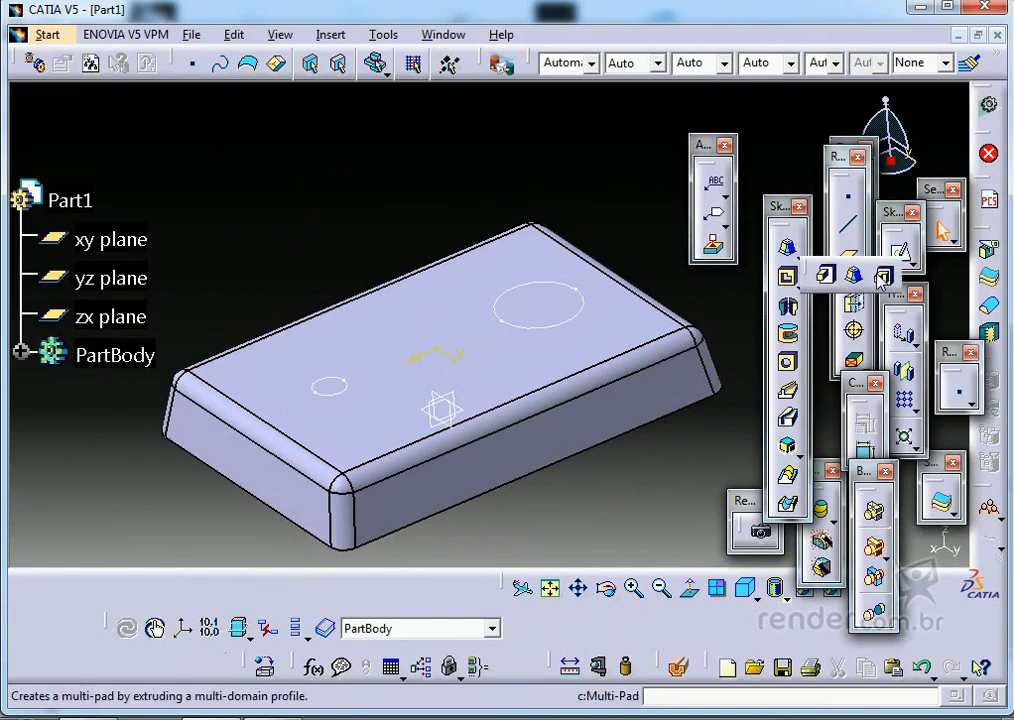
left_click(880, 280)
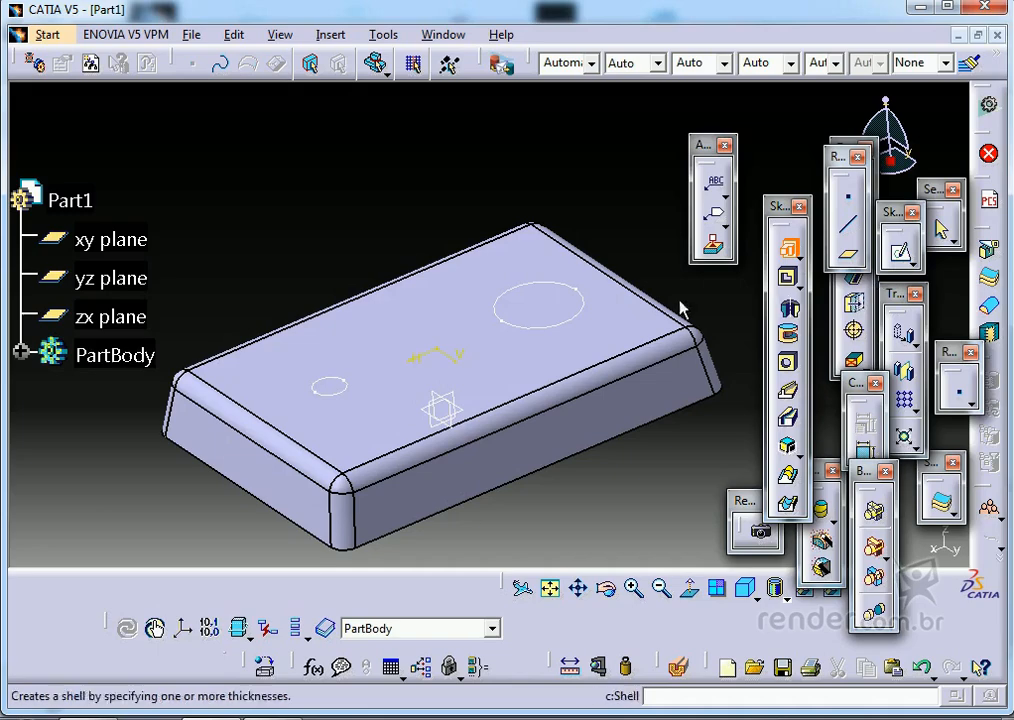
left_click(580, 332)
mouse_move(563, 355)
middle_mouse_down()
mouse_move(468, 421)
mouse_move(457, 443)
mouse_move(512, 443)
middle_mouse_up()
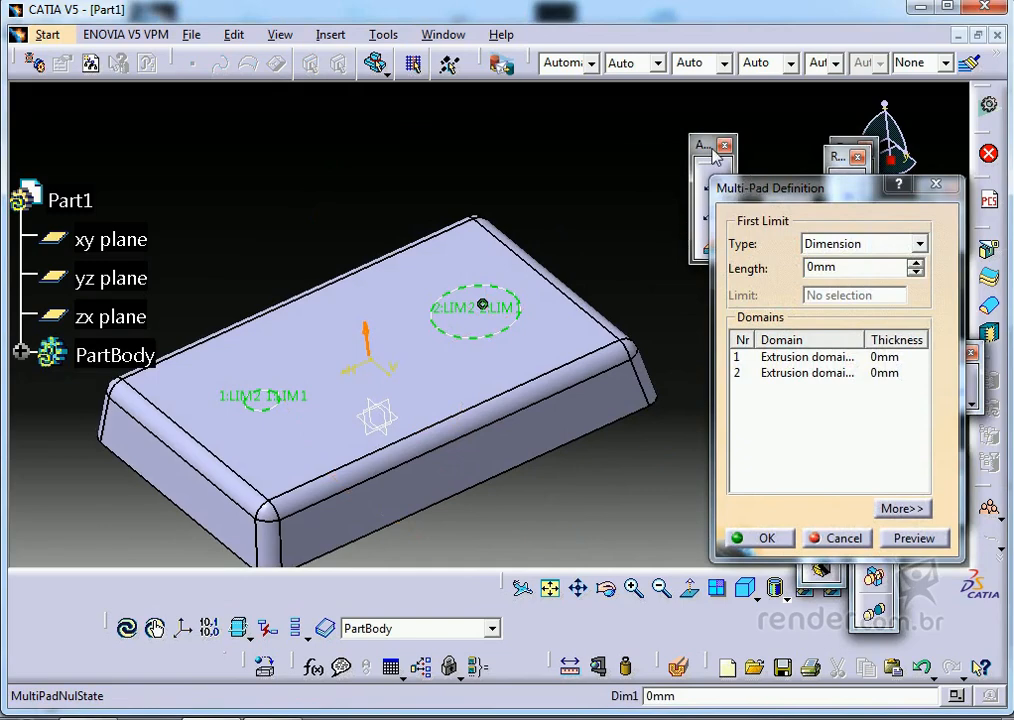
left_click(762, 357)
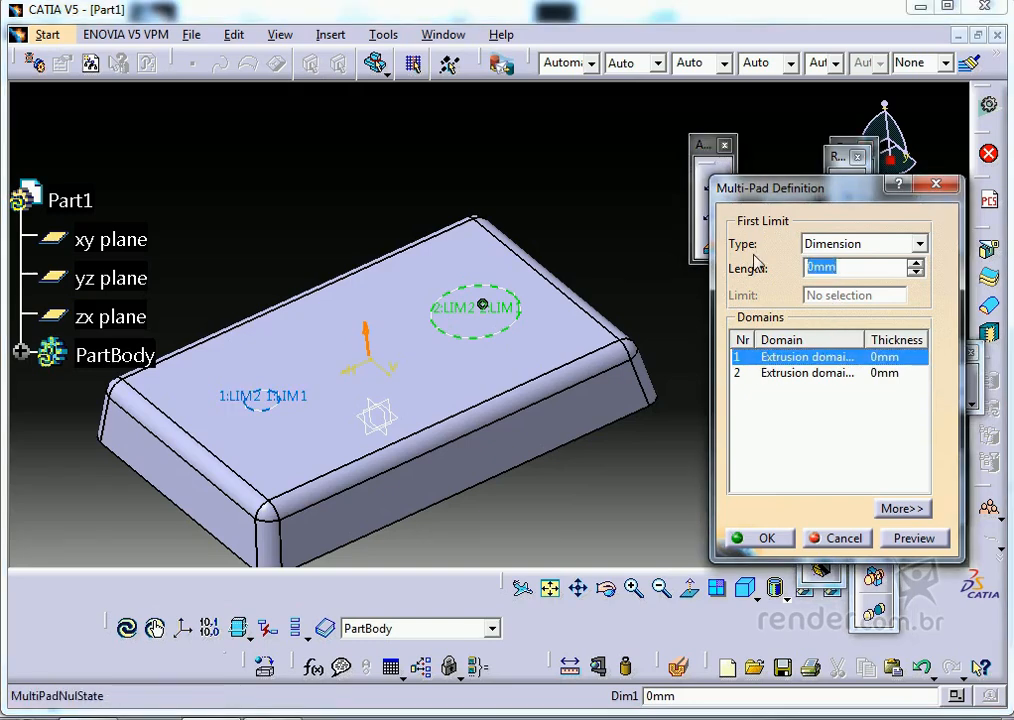
- Set the large circle's domain length to 100 mm and create the Multi-Pad after showing its second limit and direction options
left_click(785, 374)
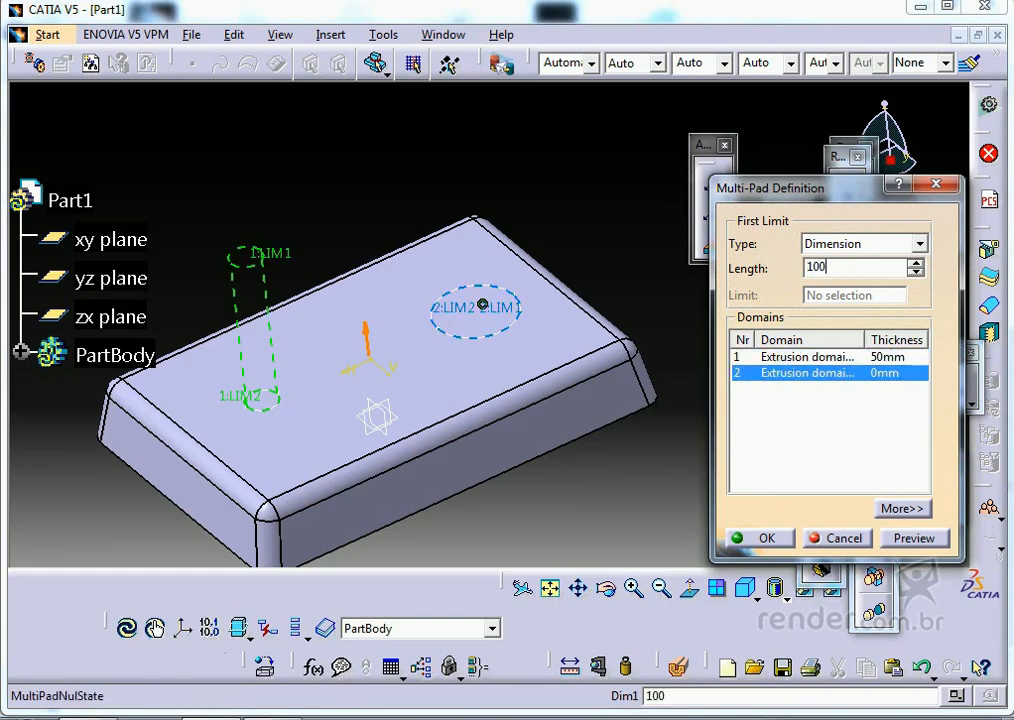
type("100")
left_click(800, 357)
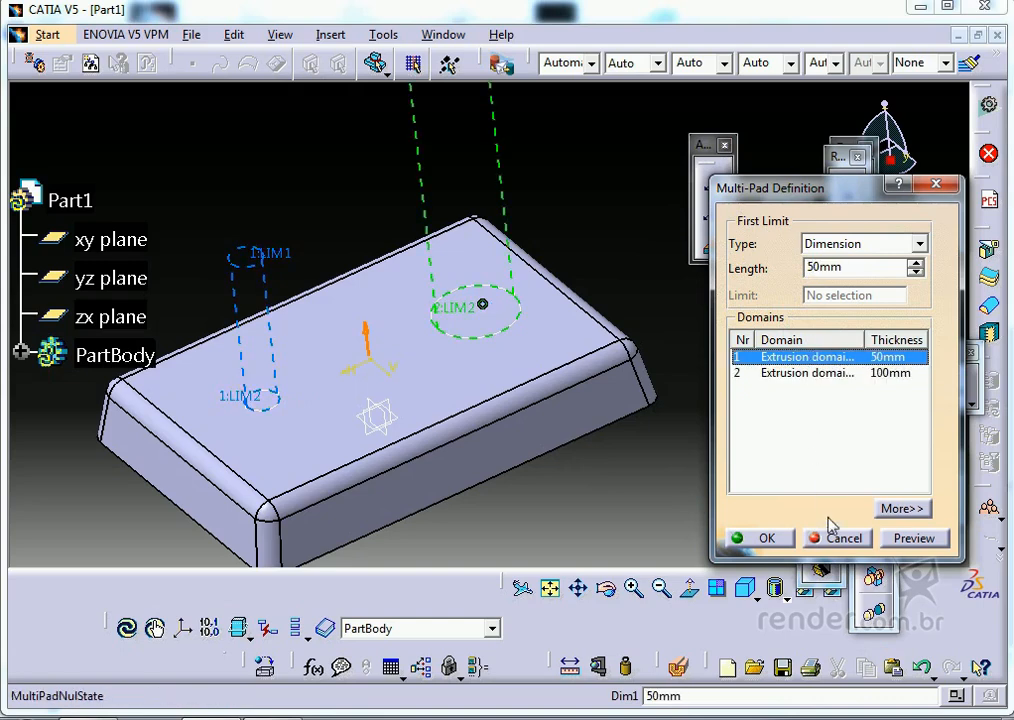
left_click(893, 509)
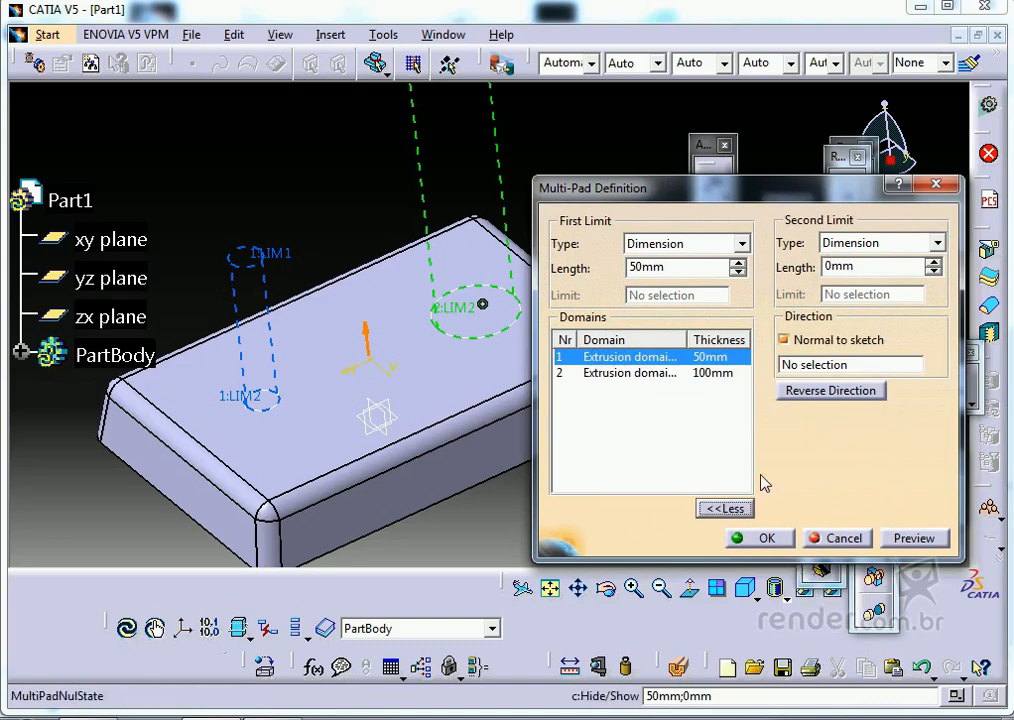
left_click(766, 538)
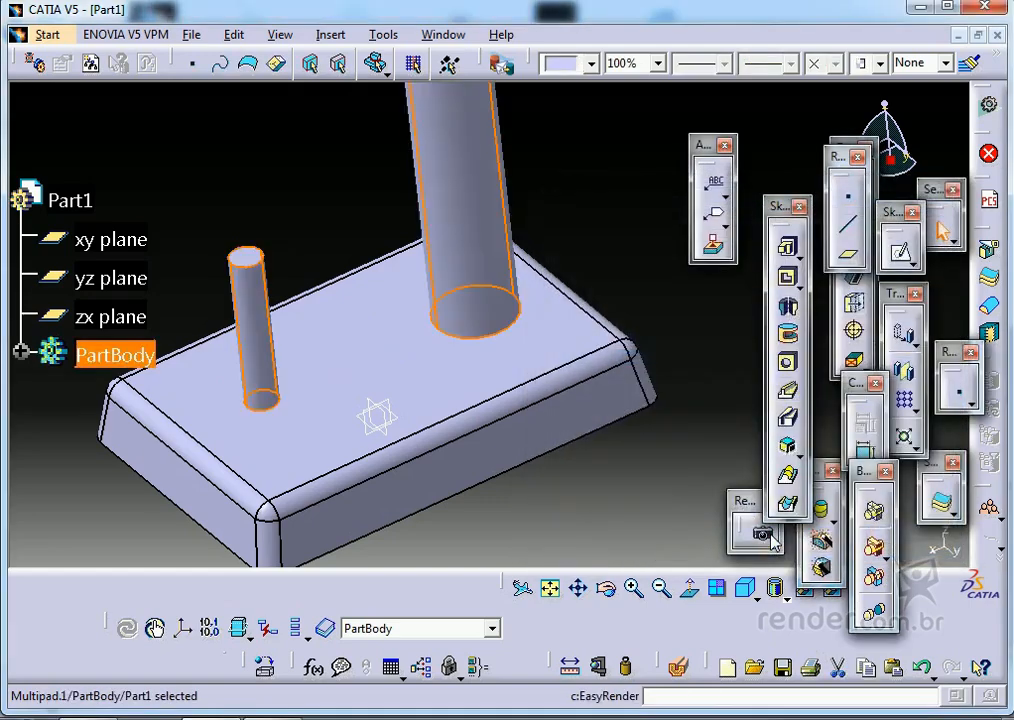
middle_click_drag(421, 378, 445, 451)
middle_click_drag(450, 310, 453, 274)
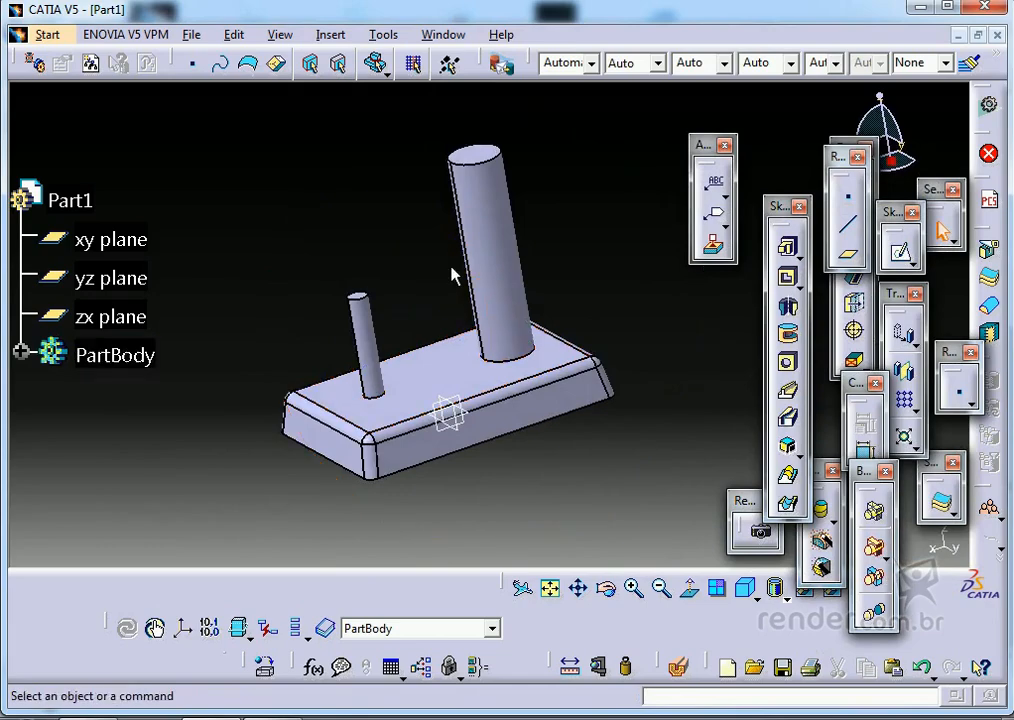
middle_click_drag(634, 310, 615, 332)
mouse_move(409, 322)
middle_mouse_down()
mouse_move(380, 333)
mouse_move(391, 274)
mouse_move(419, 324)
mouse_move(416, 340)
middle_mouse_up()
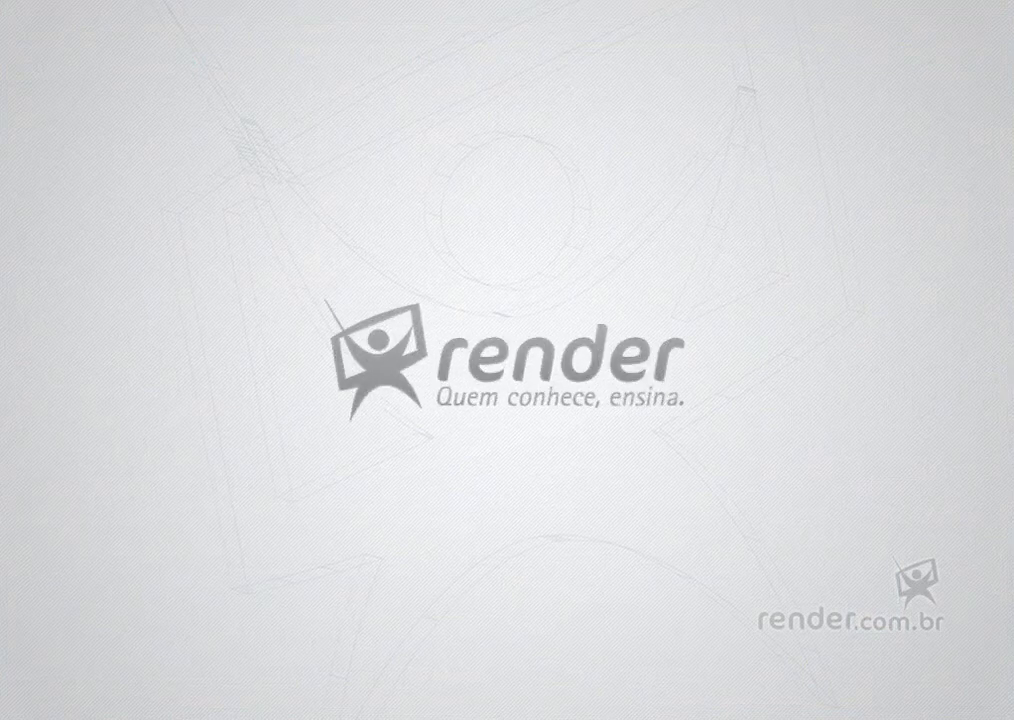